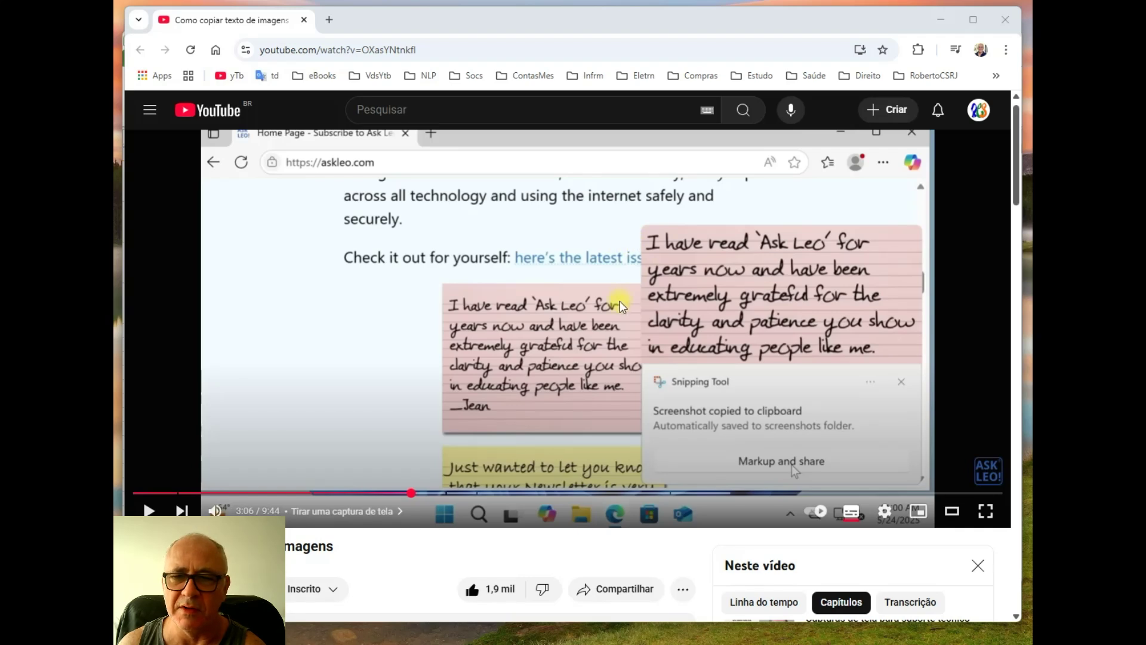
scroll(619, 305, down, 2)
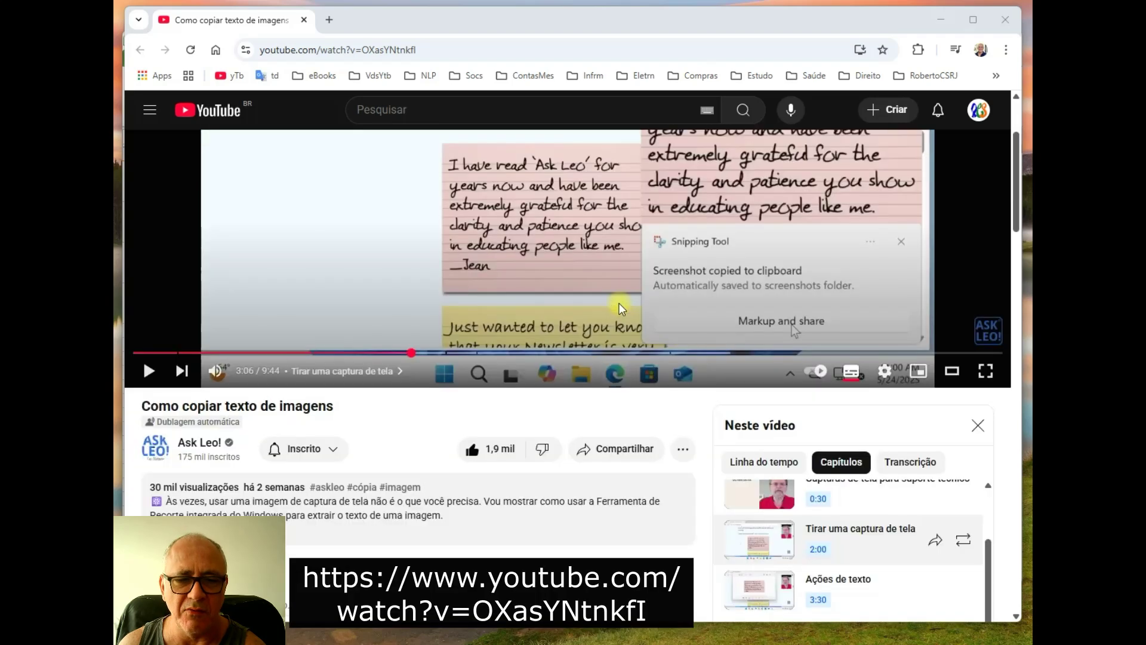
scroll(619, 304, up, 2)
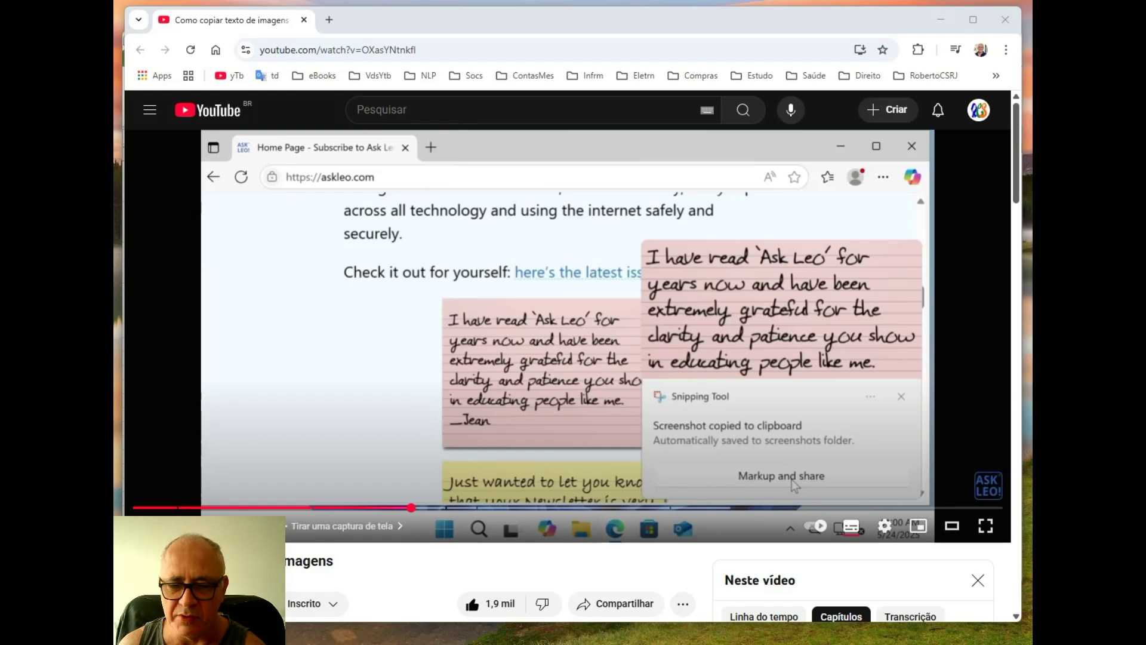
Step: Switch to the Snipping Tool and capture the enlarged pink handwritten note shown in the paused YouTube video
key(alt+Tab)
key(alt+Tab)
key(alt+Tab)
key(alt+Tab)
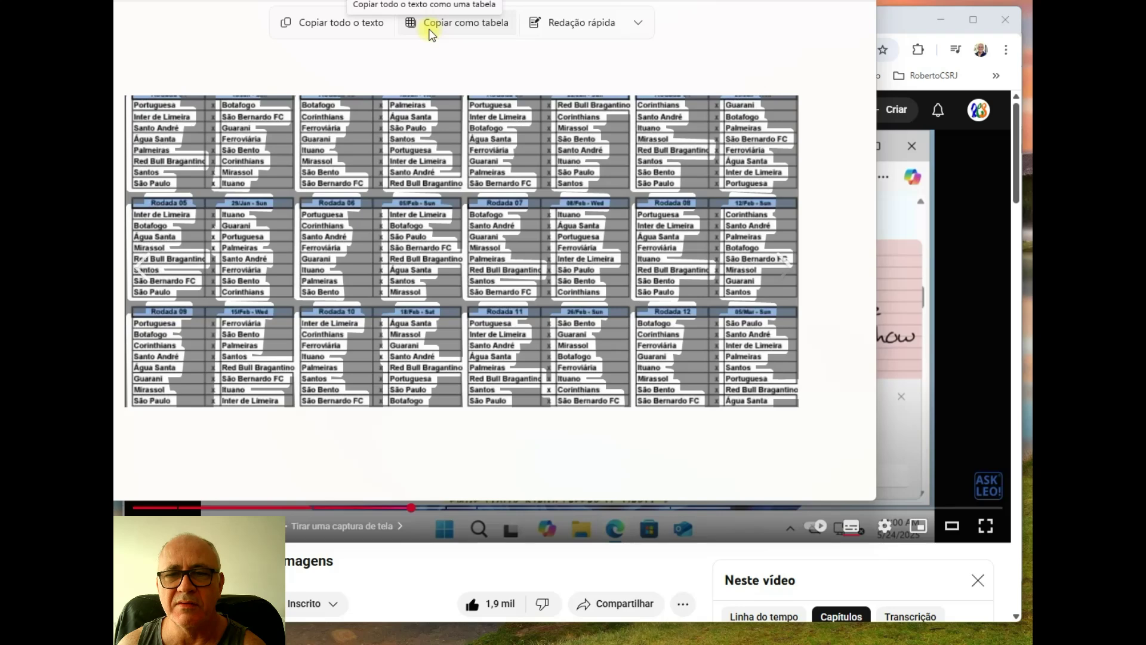
click(114, 2)
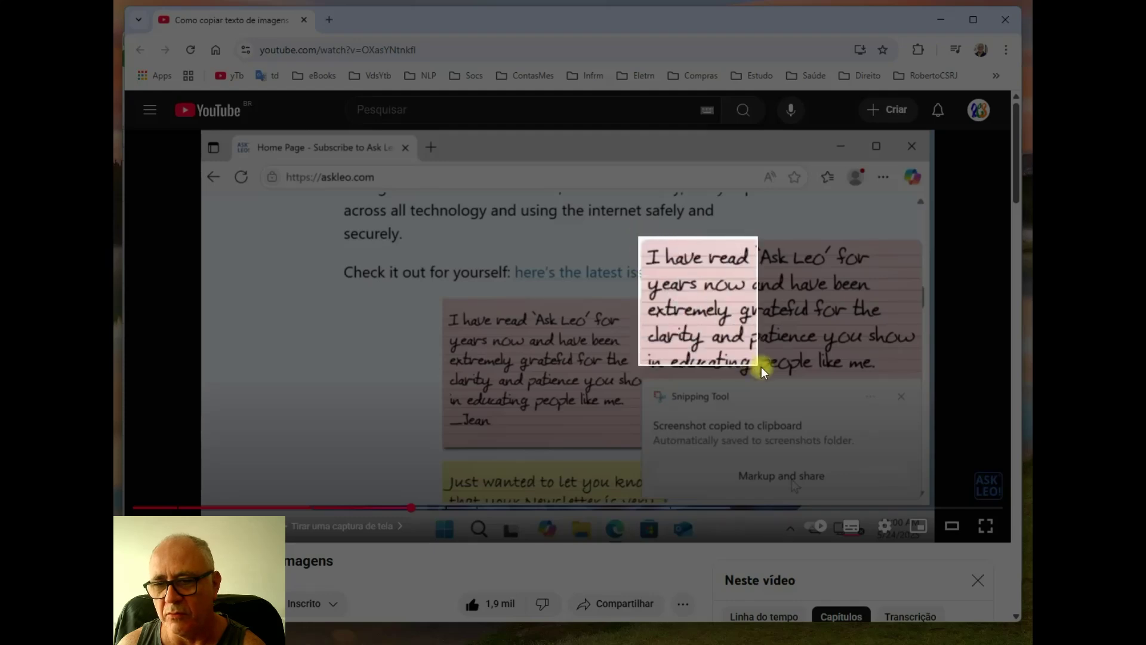
drag(918, 378, 919, 378)
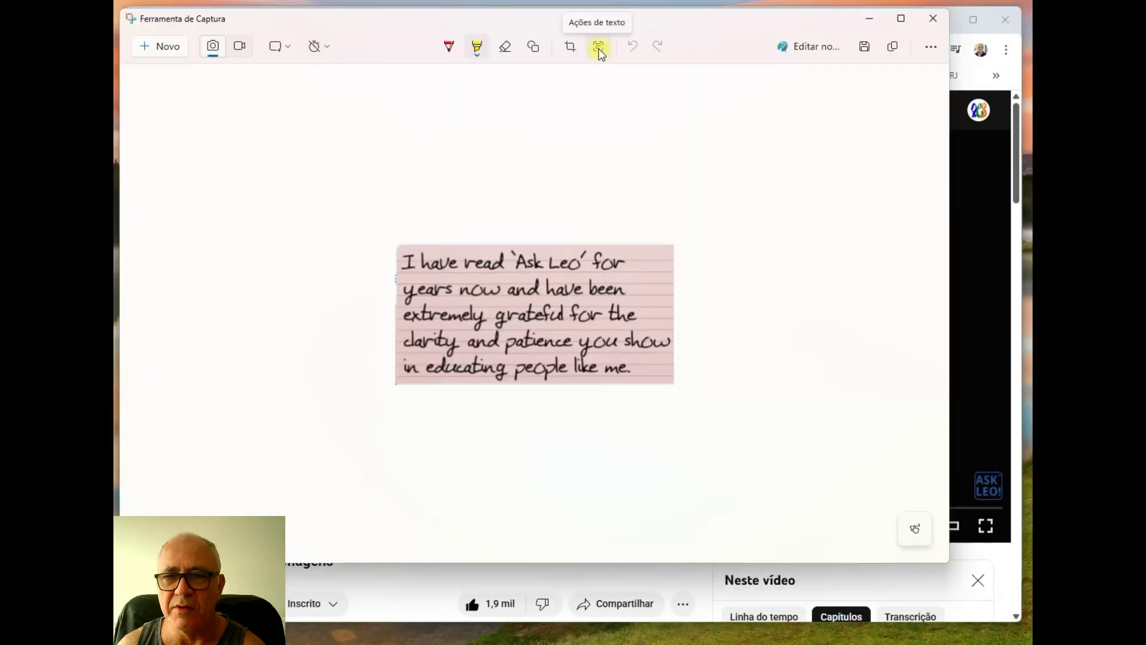
Step: Copy all the text recognised in the captured note and paste it into a new Notepad tab
click(600, 52)
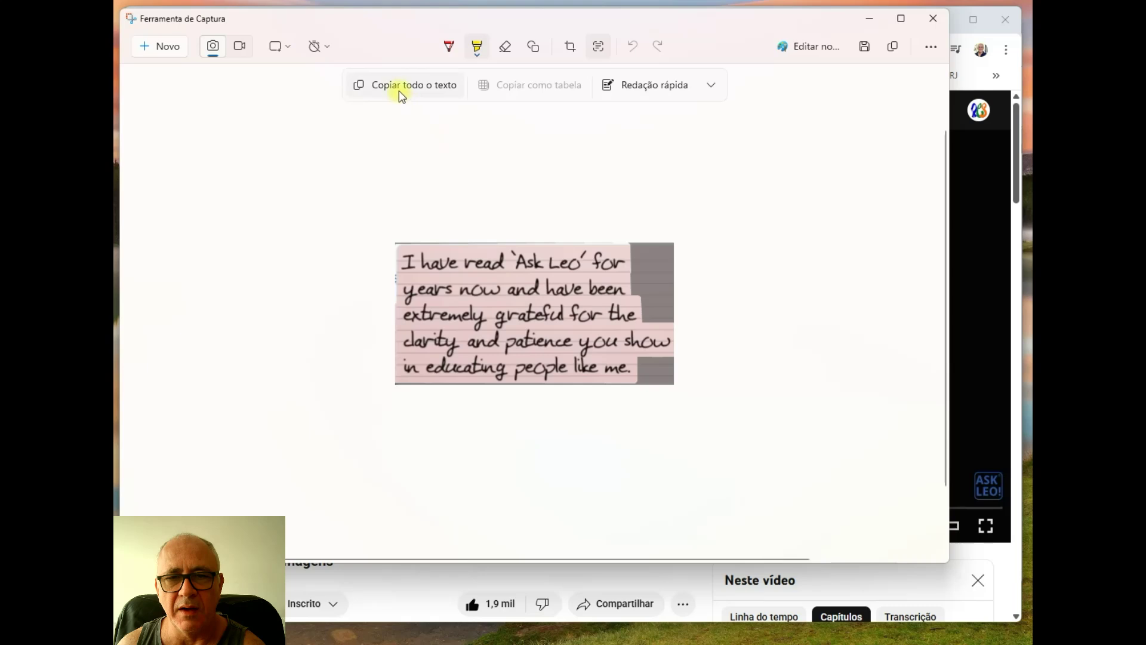
click(400, 90)
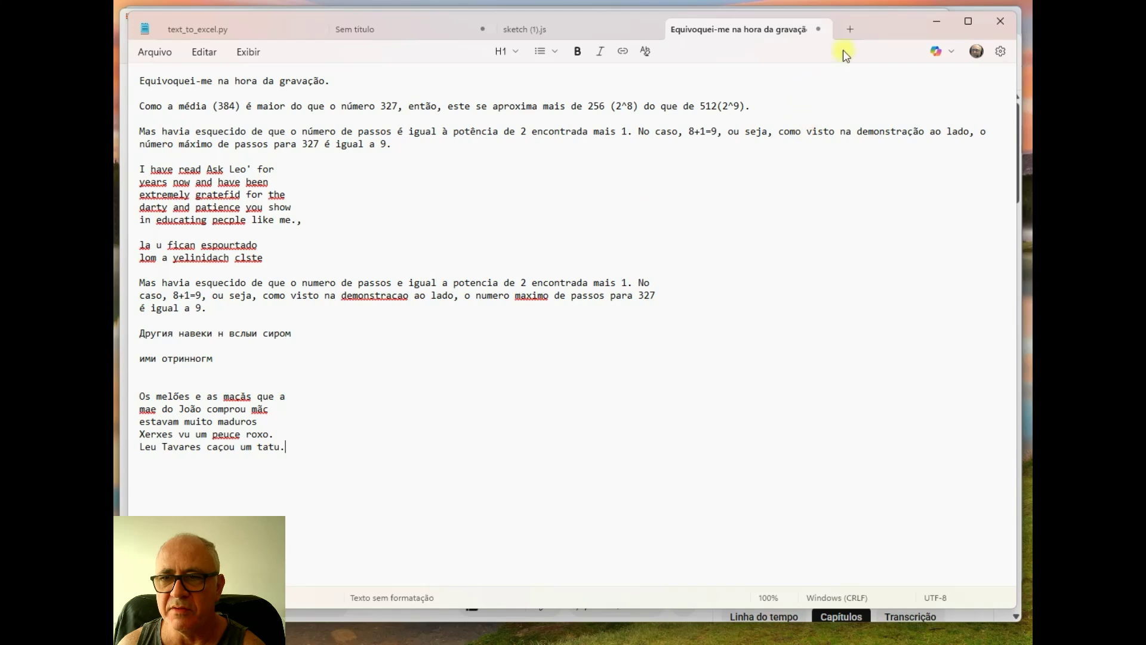
click(850, 29)
right_click(428, 112)
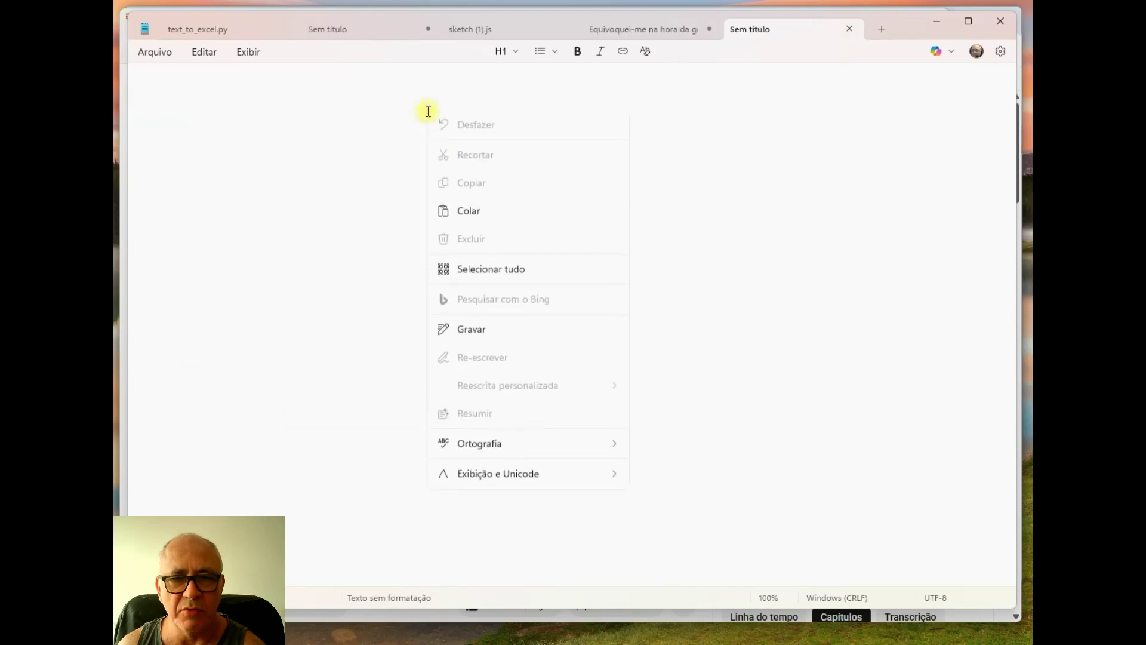
click(460, 206)
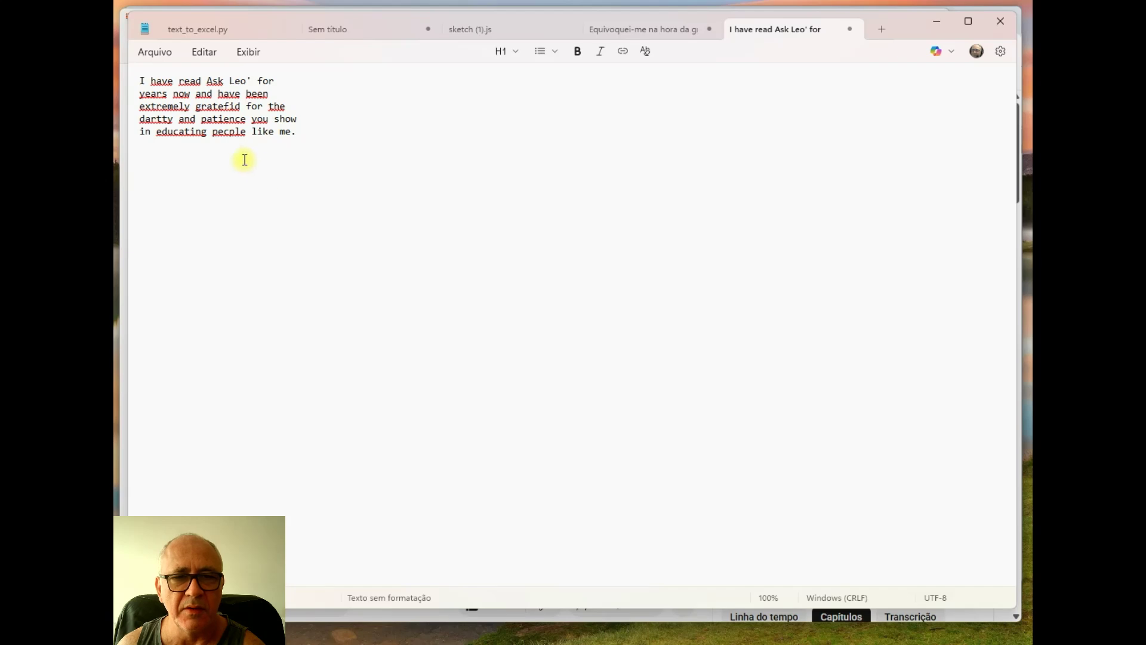
Step: Copy the entire pasted passage and paste a duplicate of it below the original in the same Notepad tab
click(226, 136)
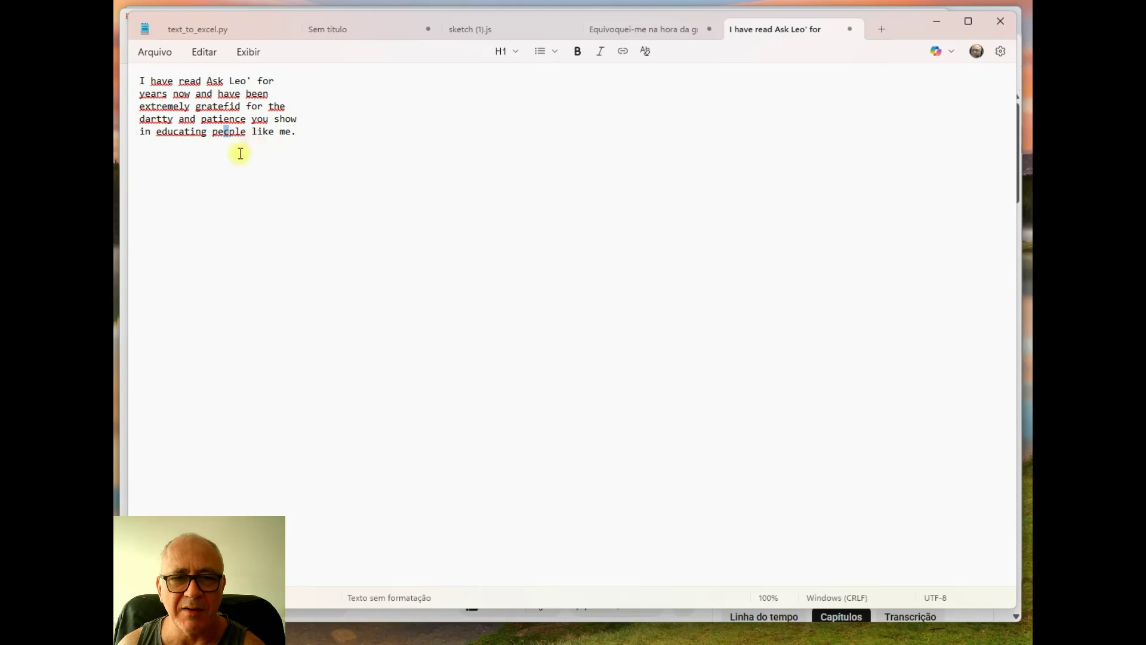
drag(298, 134, 142, 80)
key(ctrl+c)
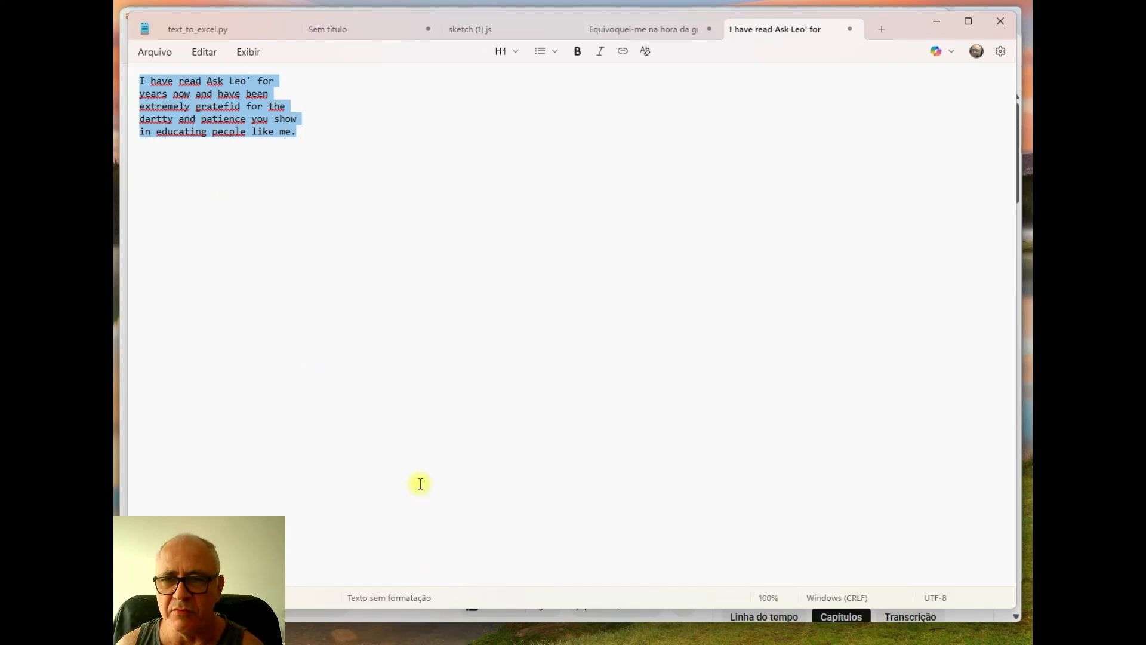
click(380, 364)
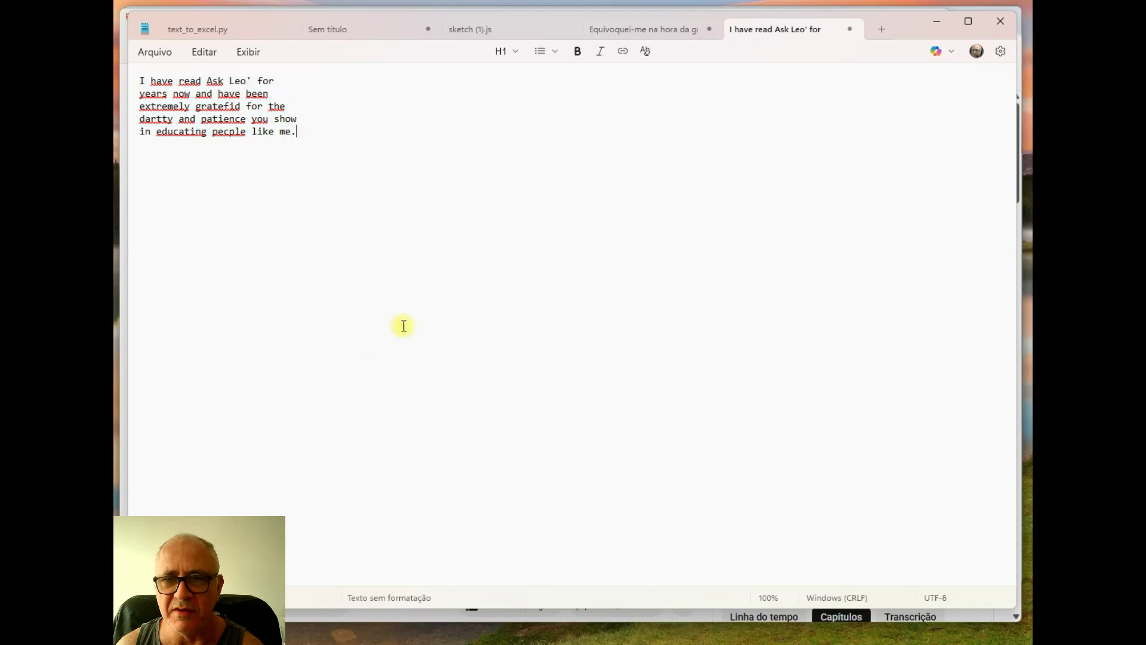
key(ctrl+v)
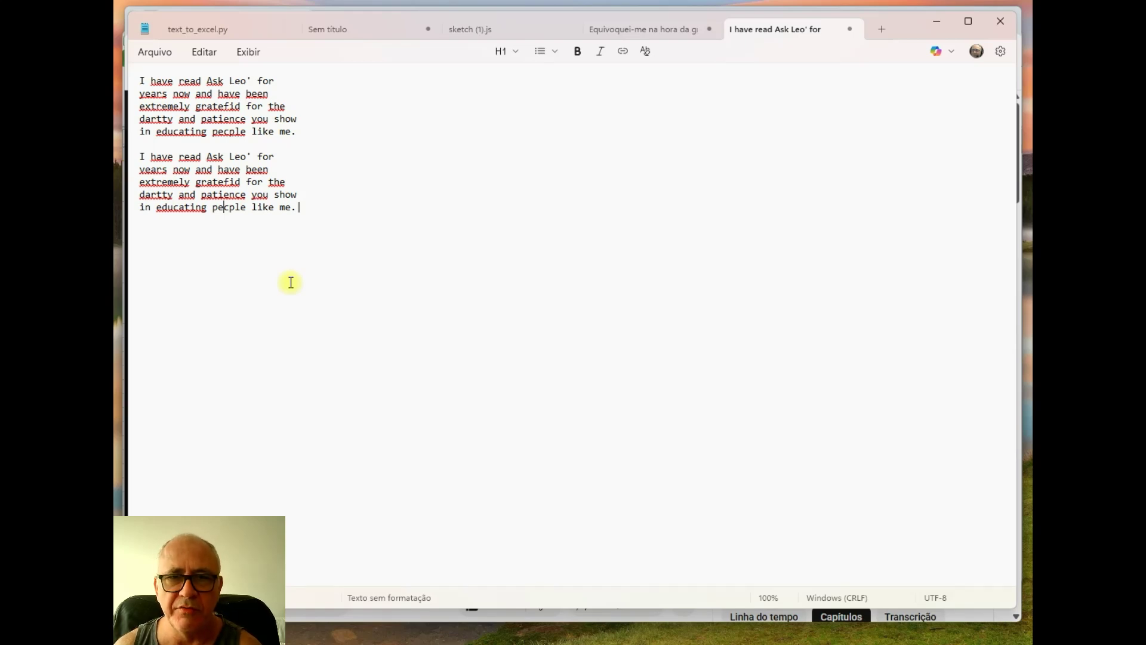
Step: Switch to Paint and capture a screen snip of the handwritten three-column table, from its headings to the dado 6 row
key(alt+Tab)
key(alt+Tab)
key(alt+Tab)
key(alt+Tab)
key(alt+Tab)
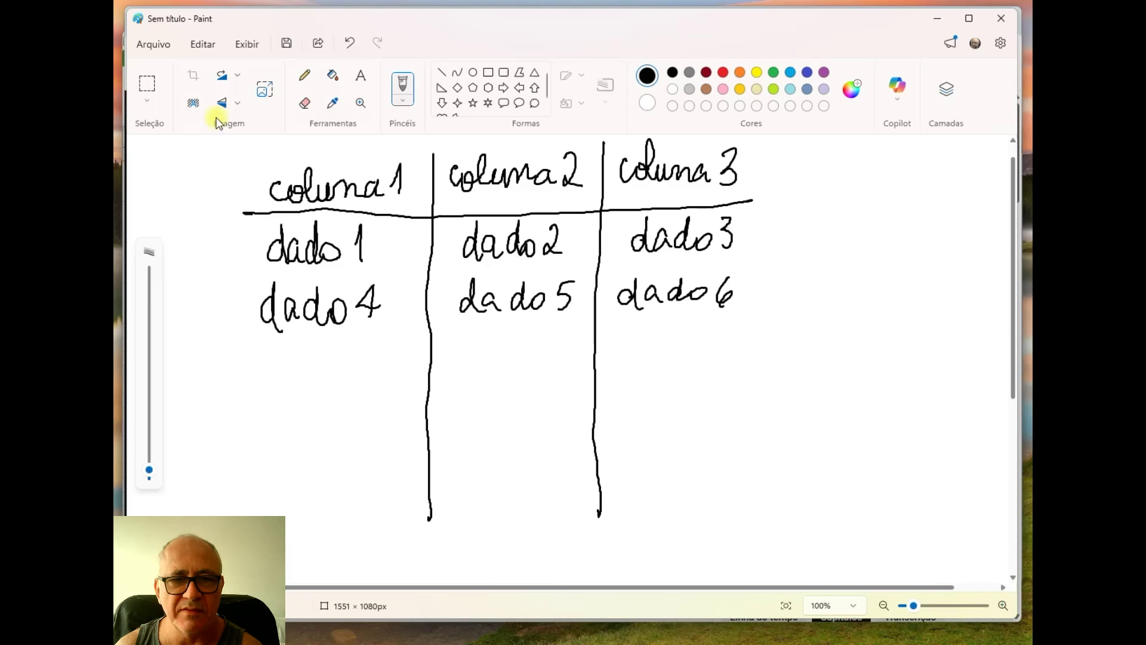
key(super+shift+s)
mouse_move(258, 139)
mouse_down()
mouse_move(356, 327)
mouse_move(654, 357)
mouse_move(768, 354)
mouse_up()
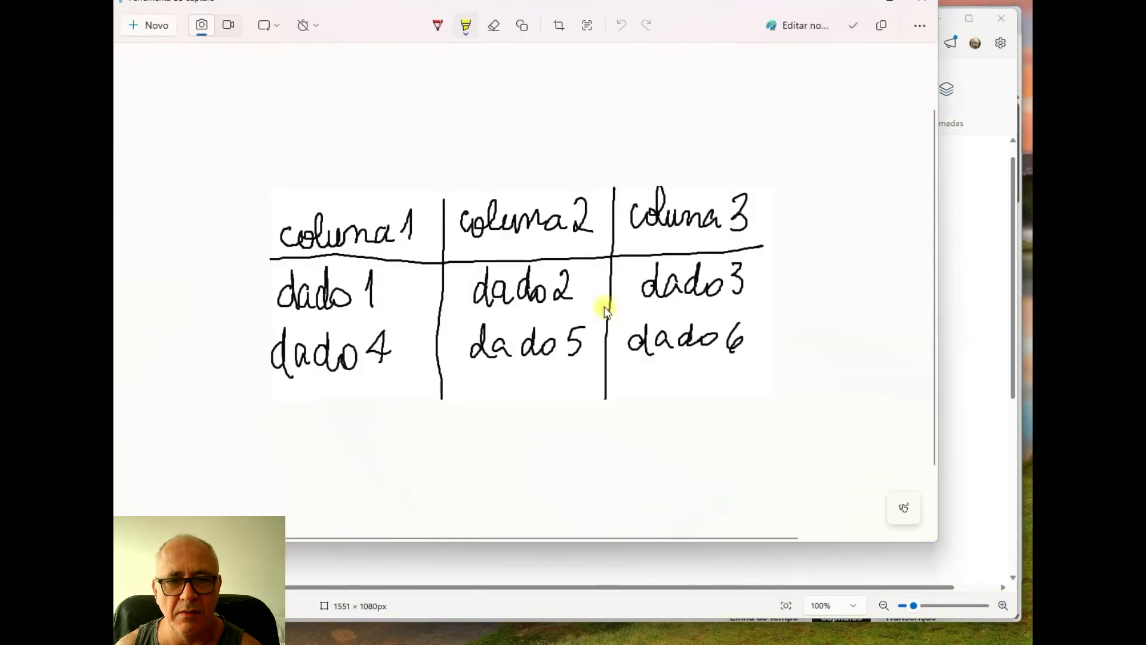
Step: Copy the captured handwriting as a table and paste it into the Excel workbook Pasta1 at cell C37
click(526, 64)
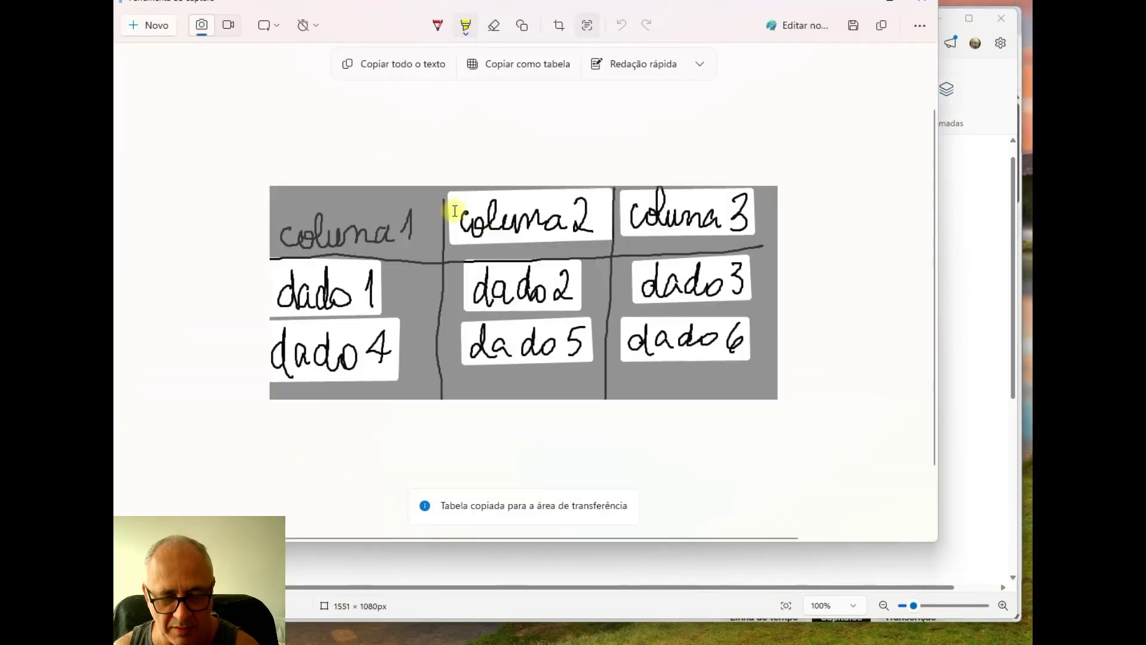
key(alt+Tab)
key(alt+Tab)
key(alt+Tab)
key(alt+Tab)
key(alt+Tab)
key(alt+Tab)
key(alt+Tab)
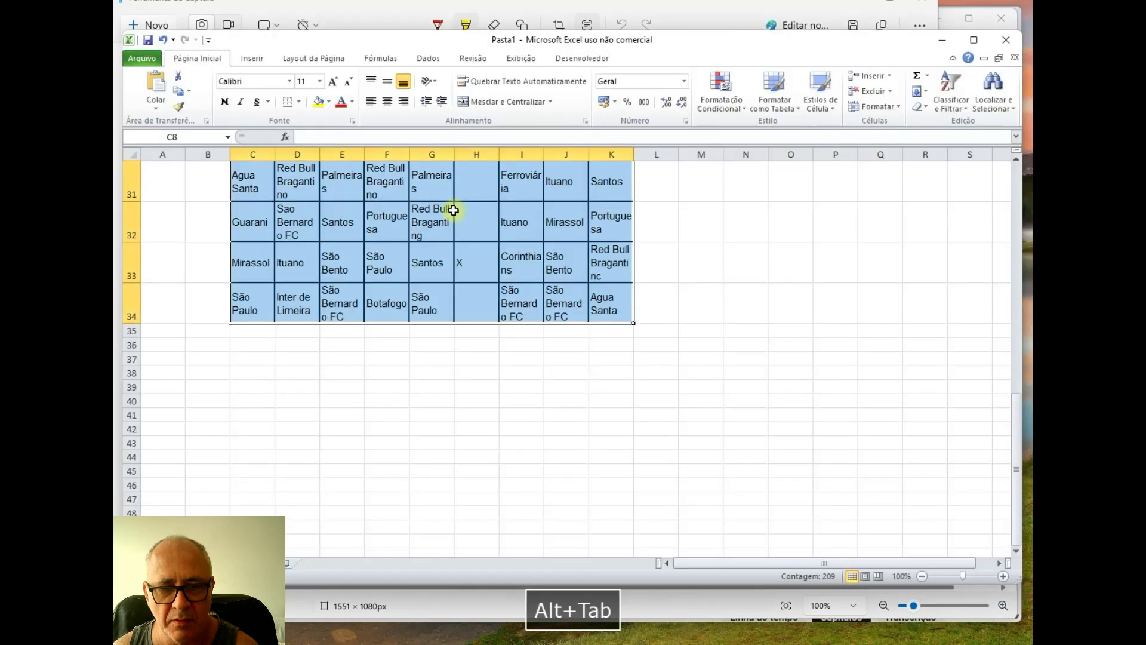
click(240, 358)
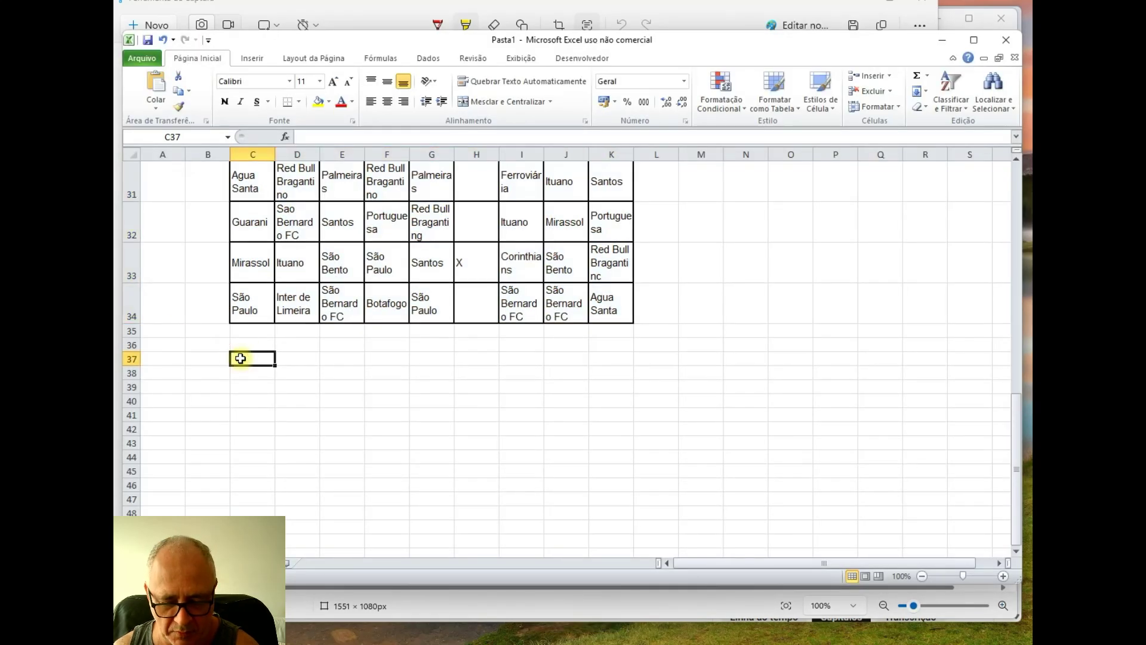
text(Golima2	Coluna 3 dado 1	dado 2	dado 3 dado4	da do 5	dadok)
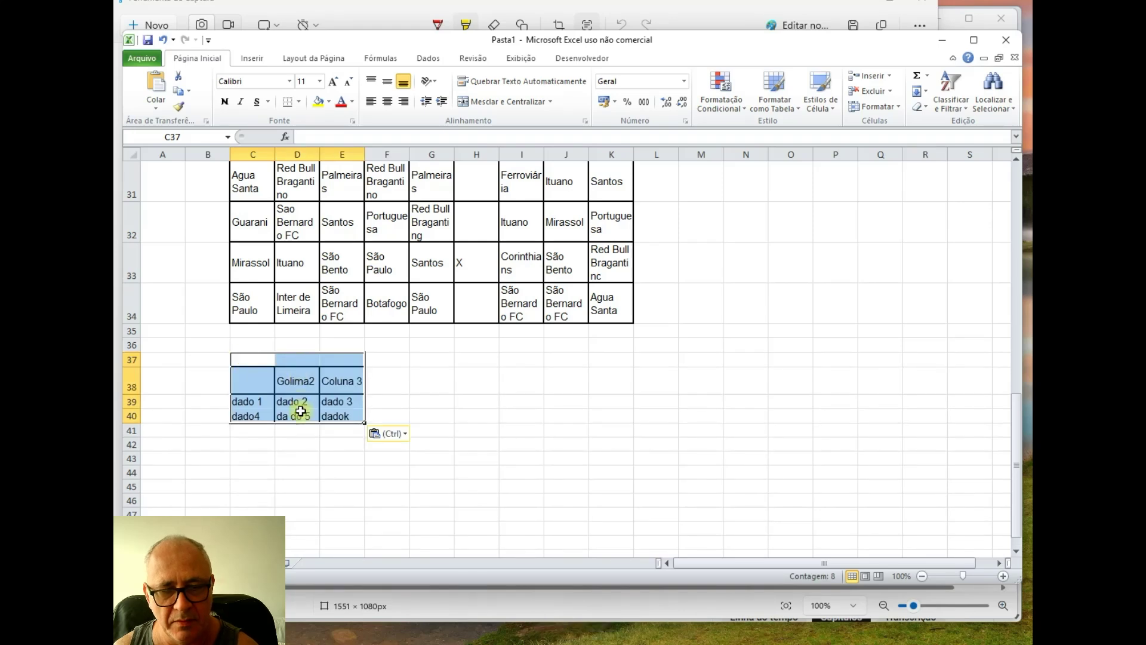
Step: Check the recognised column headings of the pasted table and the football fixtures table above it for recognition errors
click(299, 445)
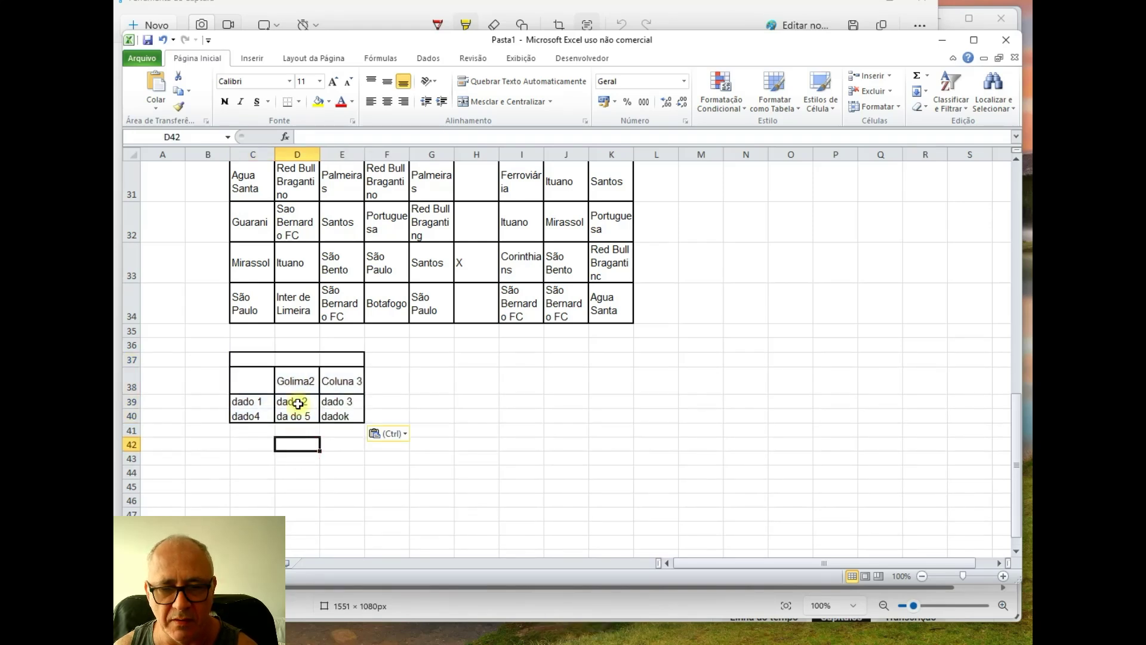
click(295, 382)
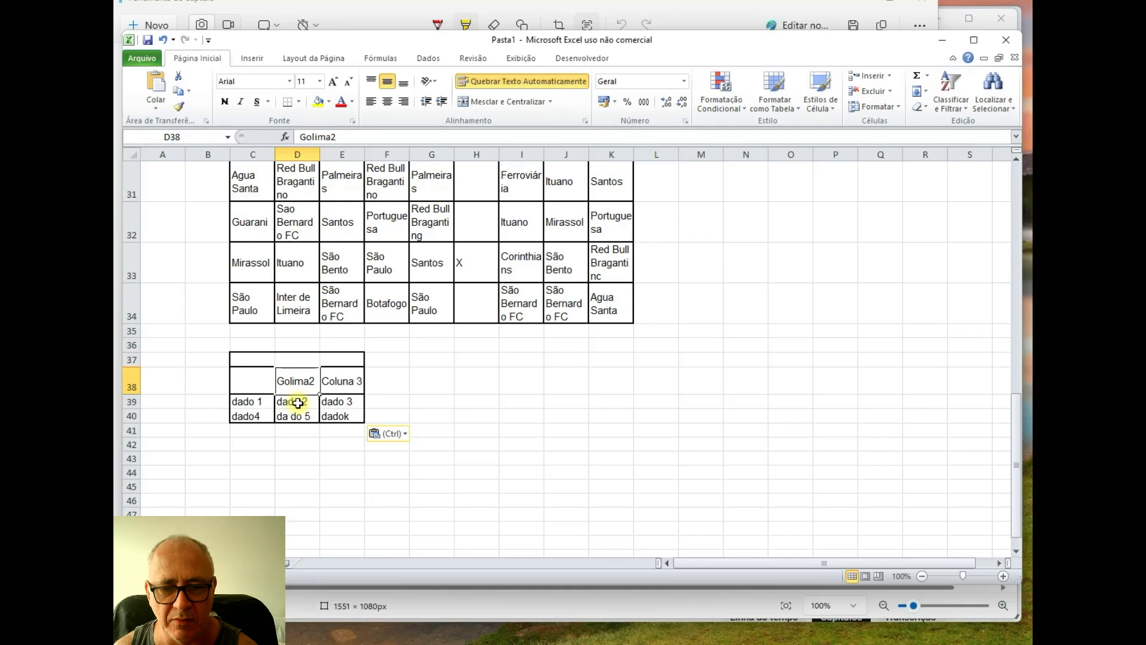
click(258, 383)
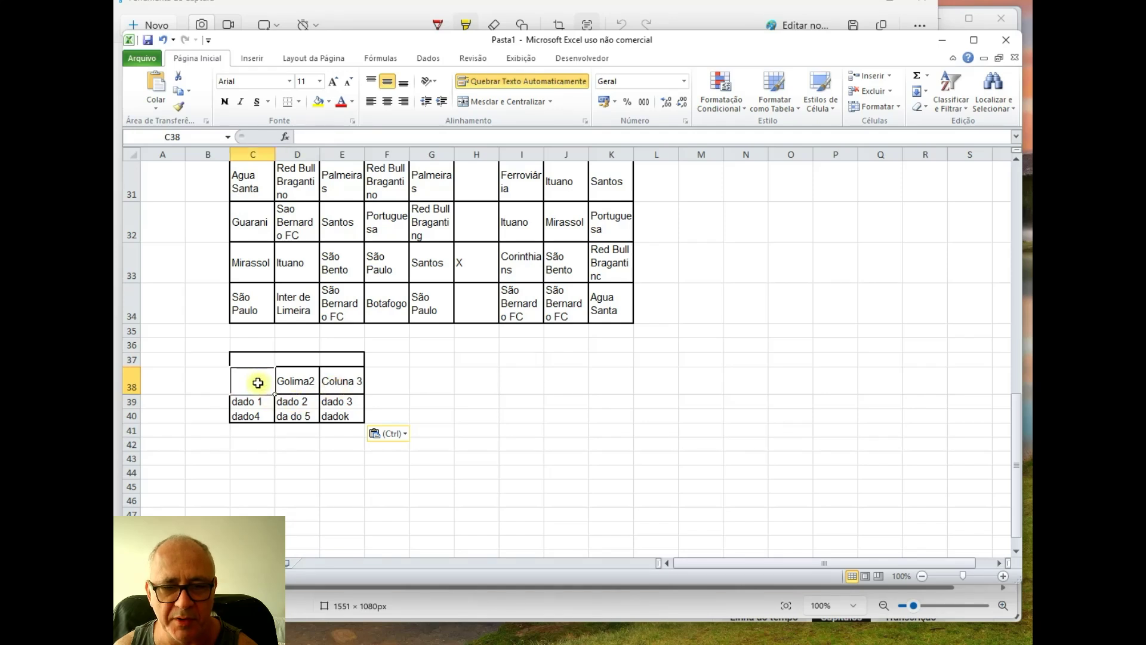
click(310, 382)
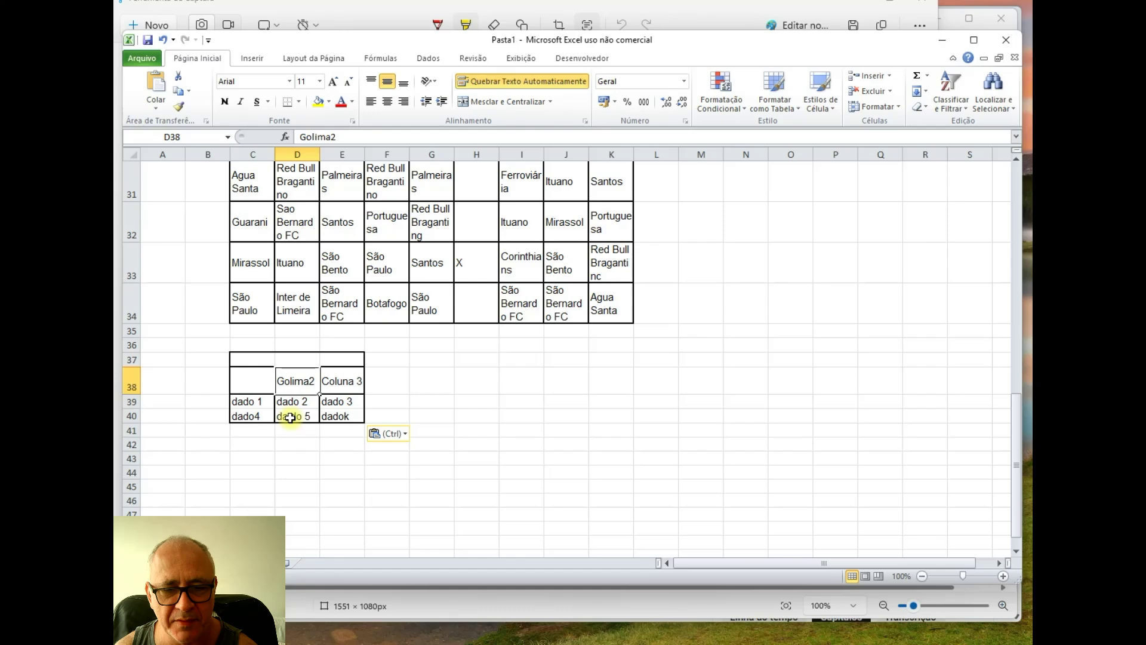
scroll(290, 417, up, 8)
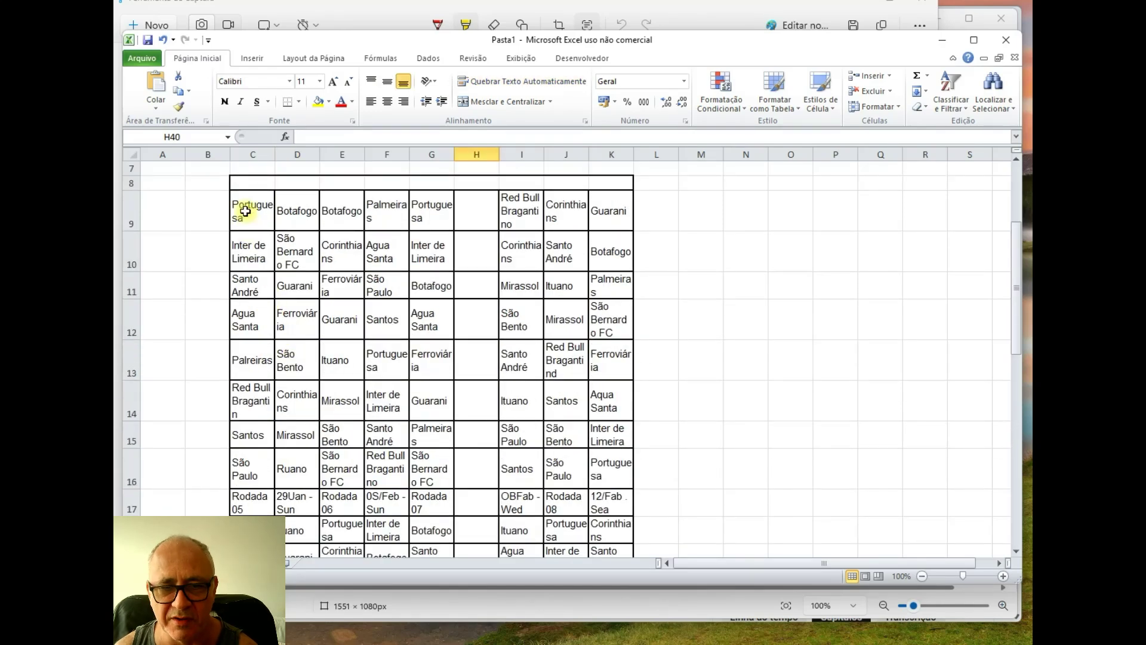
scroll(245, 211, down, 6)
scroll(245, 211, up, 3)
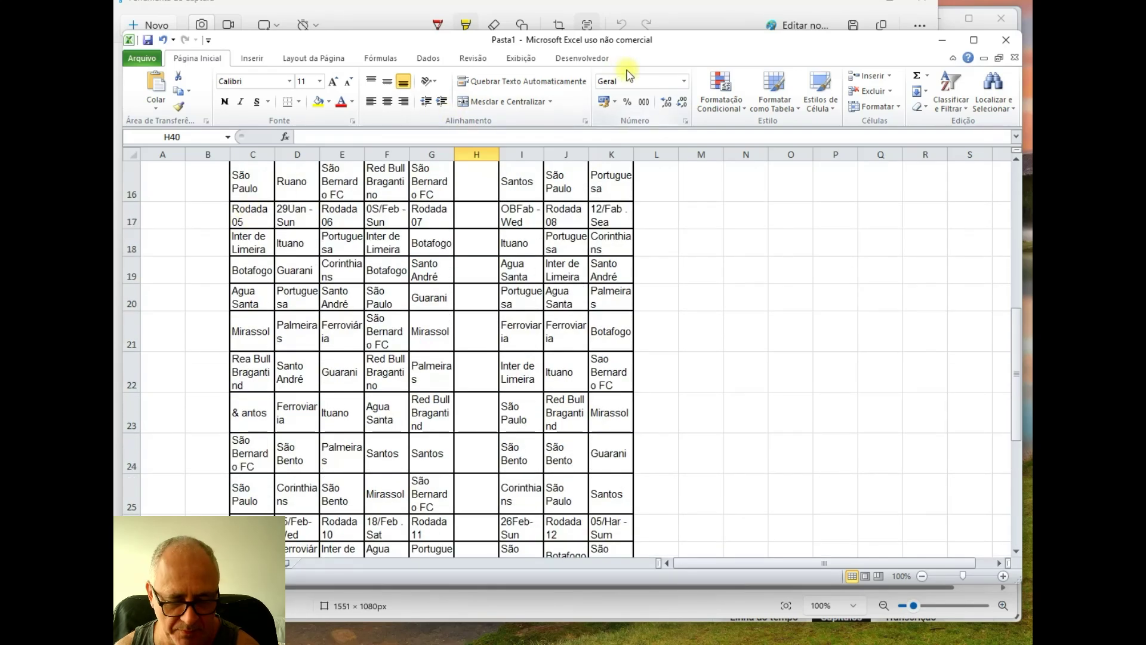
Step: Switch to the Edge window and bring up the monthly rate table on the clubepatrimonio.com.br Taxa Selic page
key(alt+Tab)
key(alt+Tab)
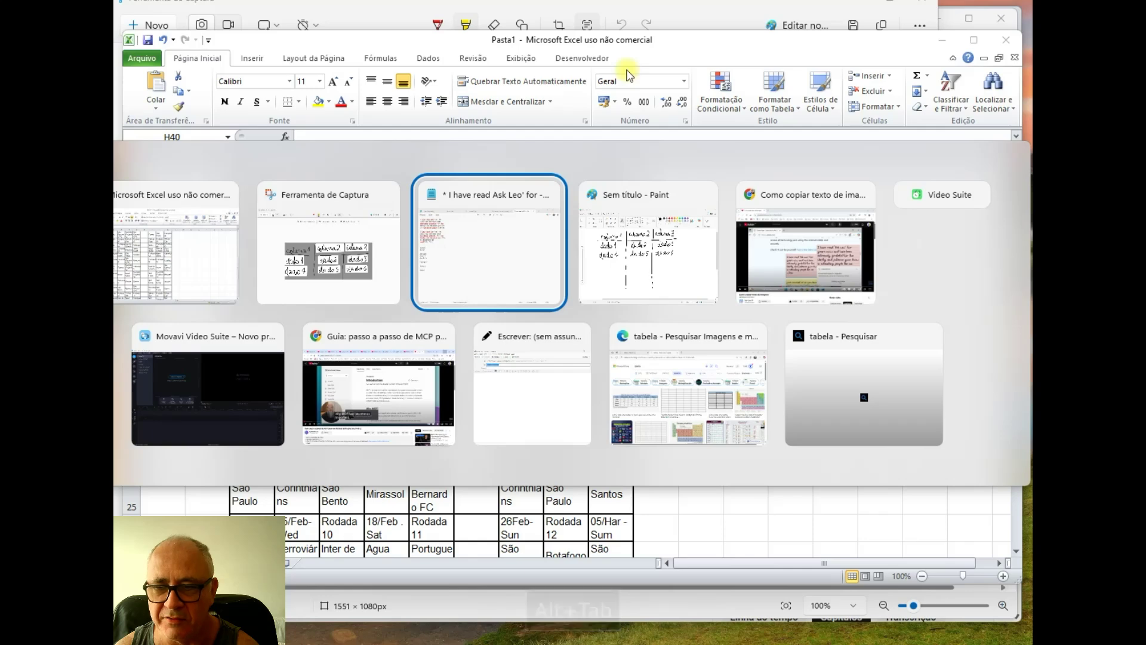
key(alt+Tab)
key(alt+Tab)
key(alt+Tab)
key(alt+Tab)
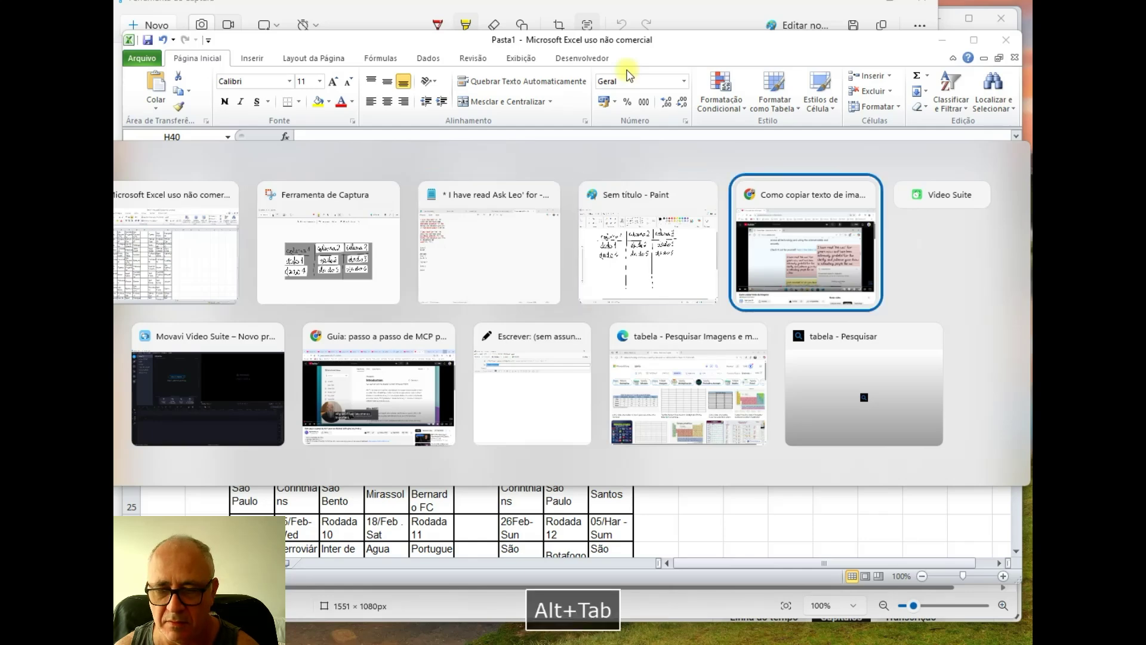
key(alt+Tab)
key(alt+Tab)
key(alt+Tab)
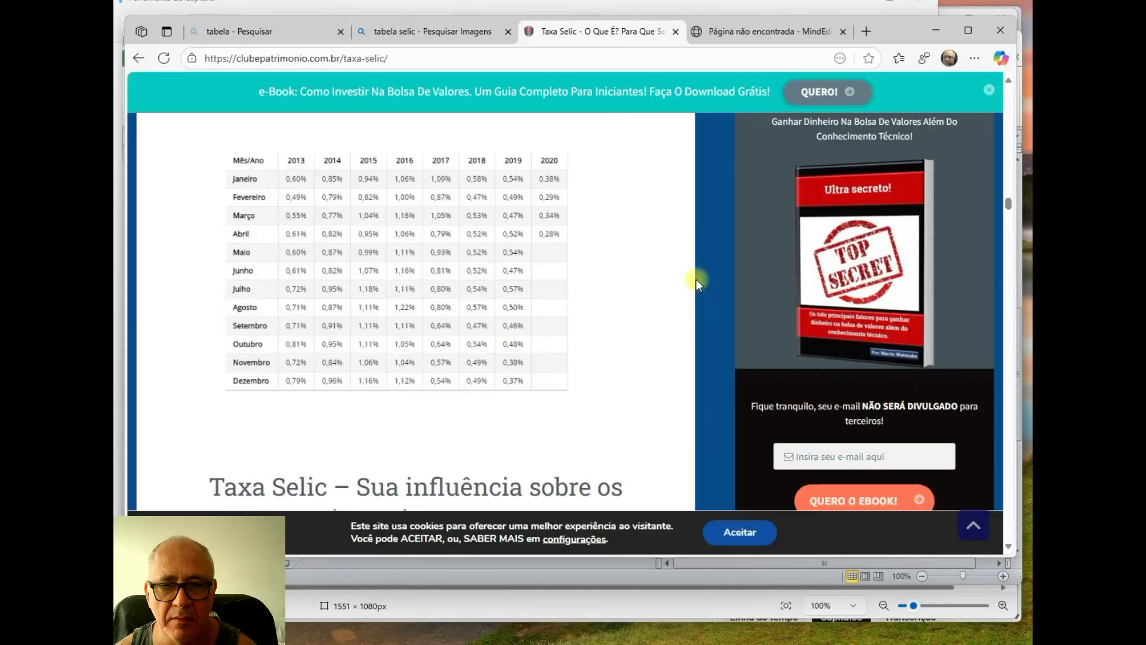
Step: Examine the month labels and percentage values in the Selic rate table for 2013 to 2020
click(361, 222)
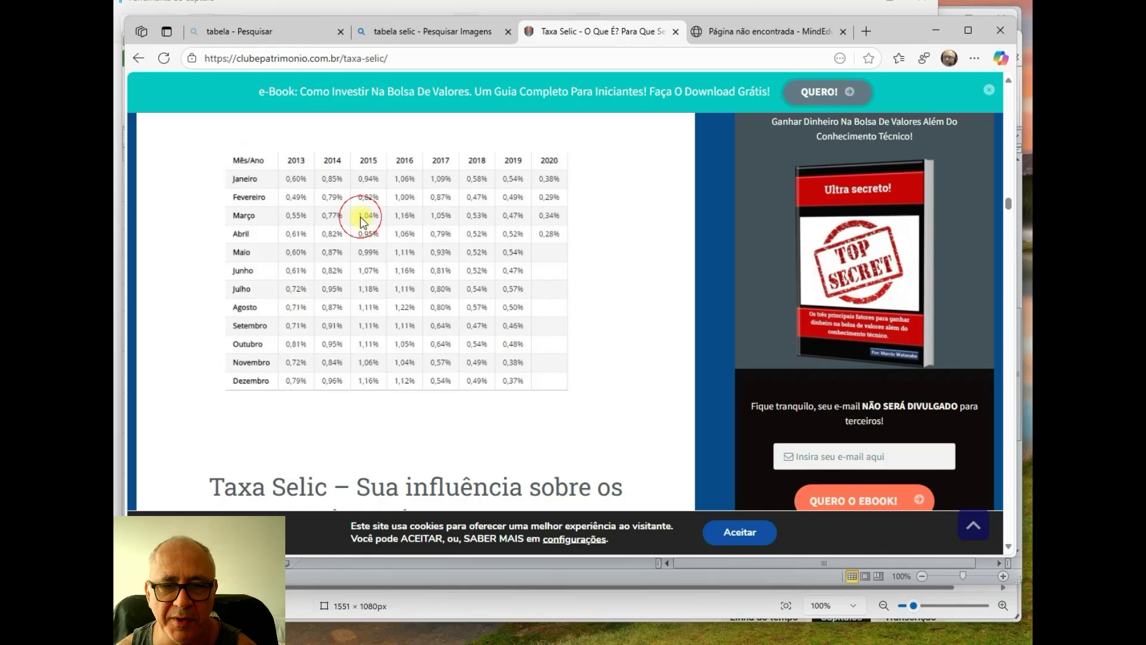
click(370, 219)
click(326, 216)
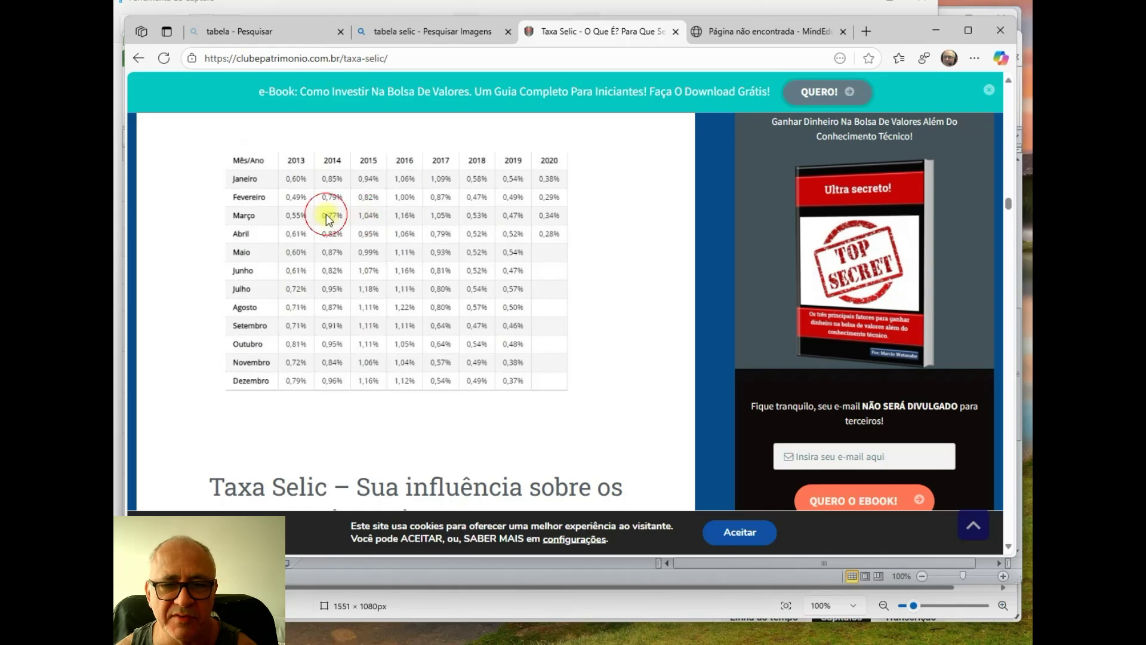
click(291, 201)
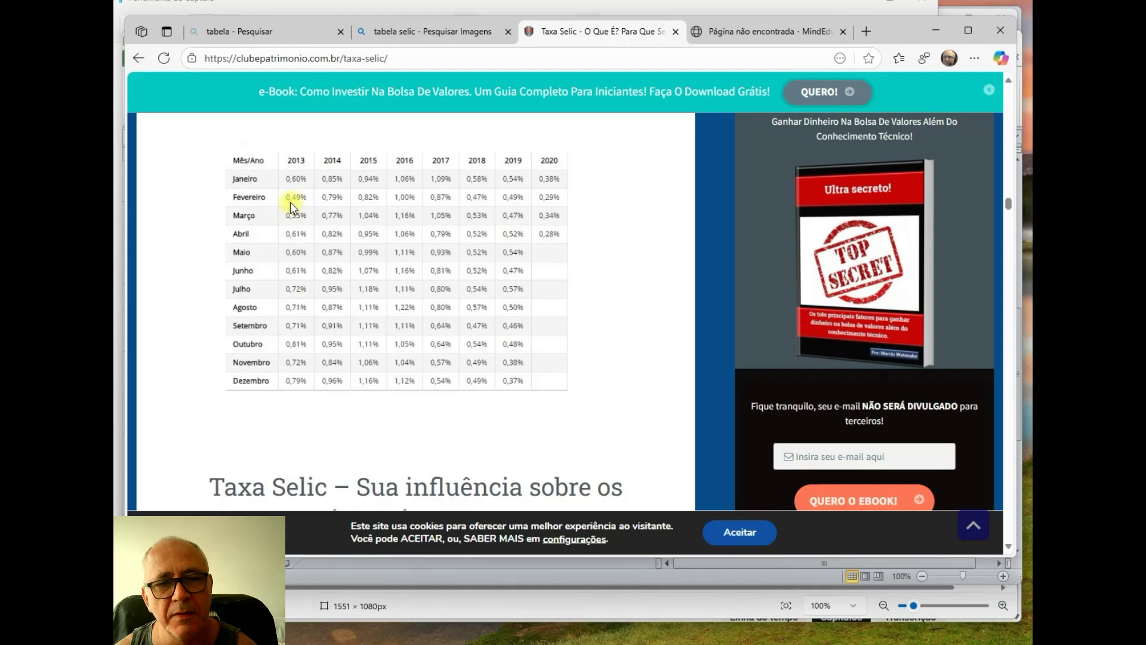
click(298, 199)
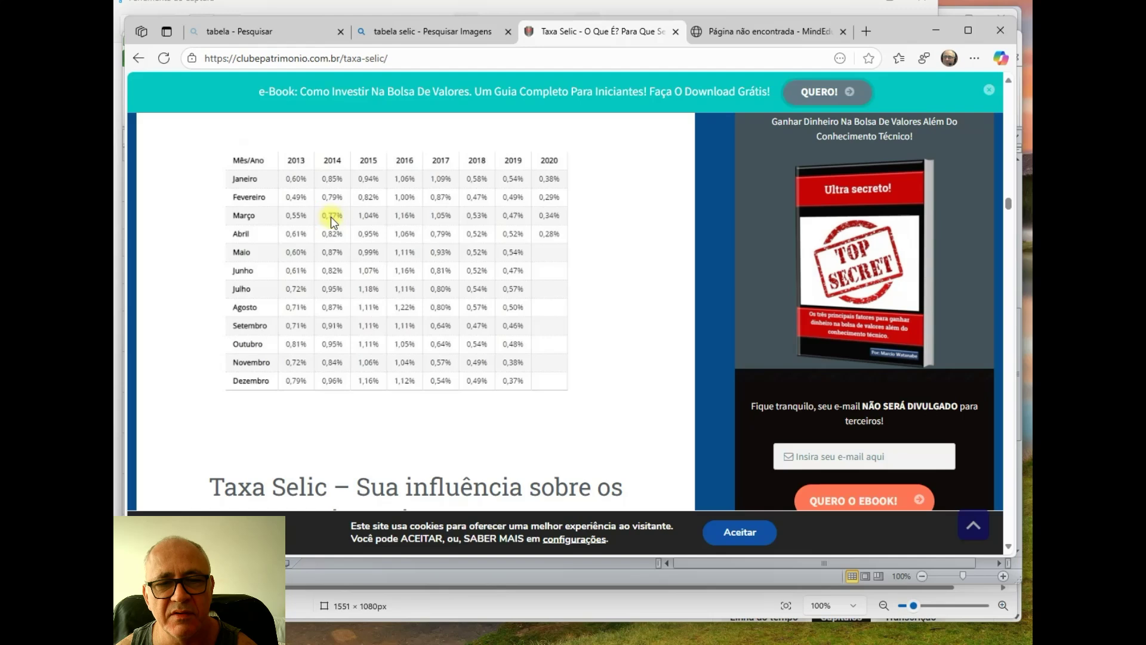
click(409, 238)
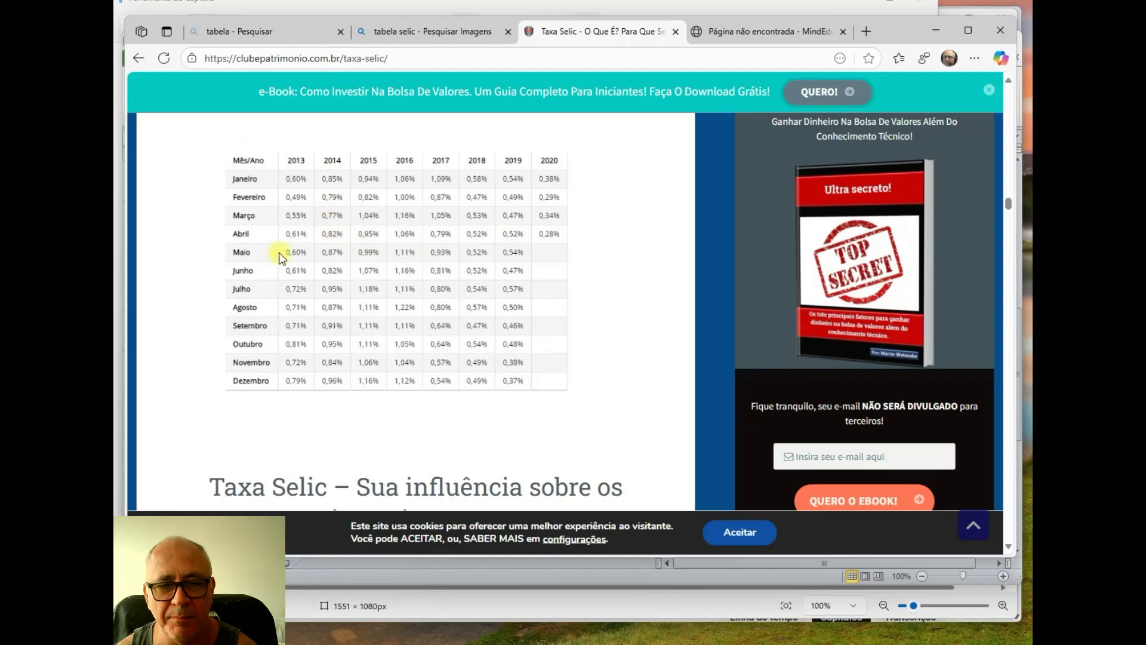
click(244, 255)
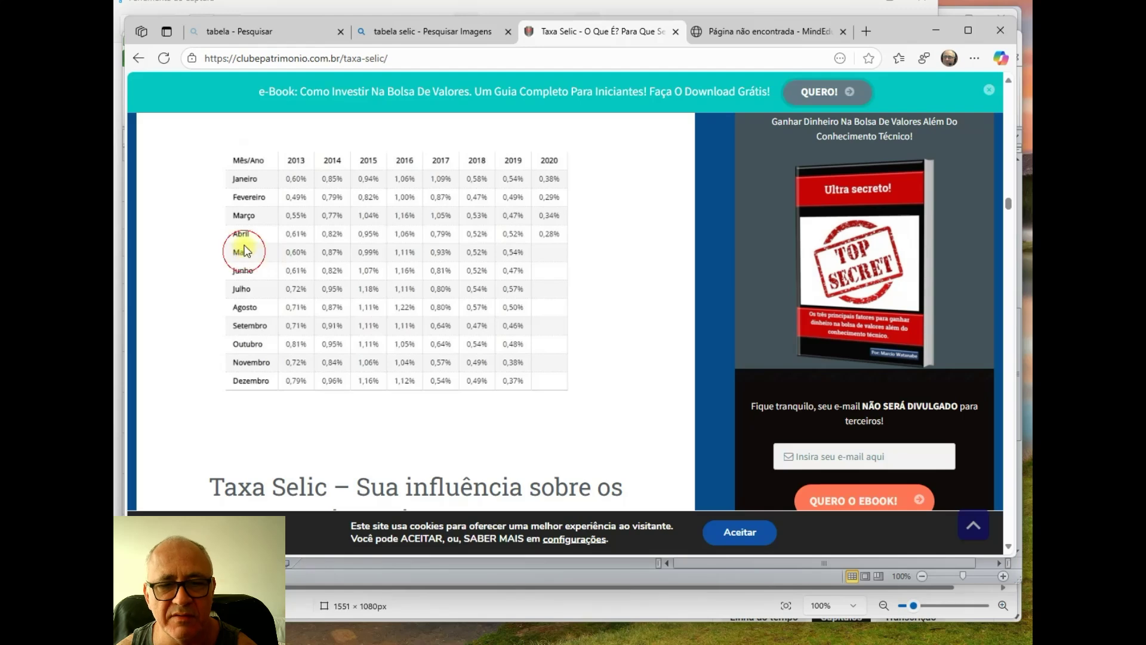
click(250, 180)
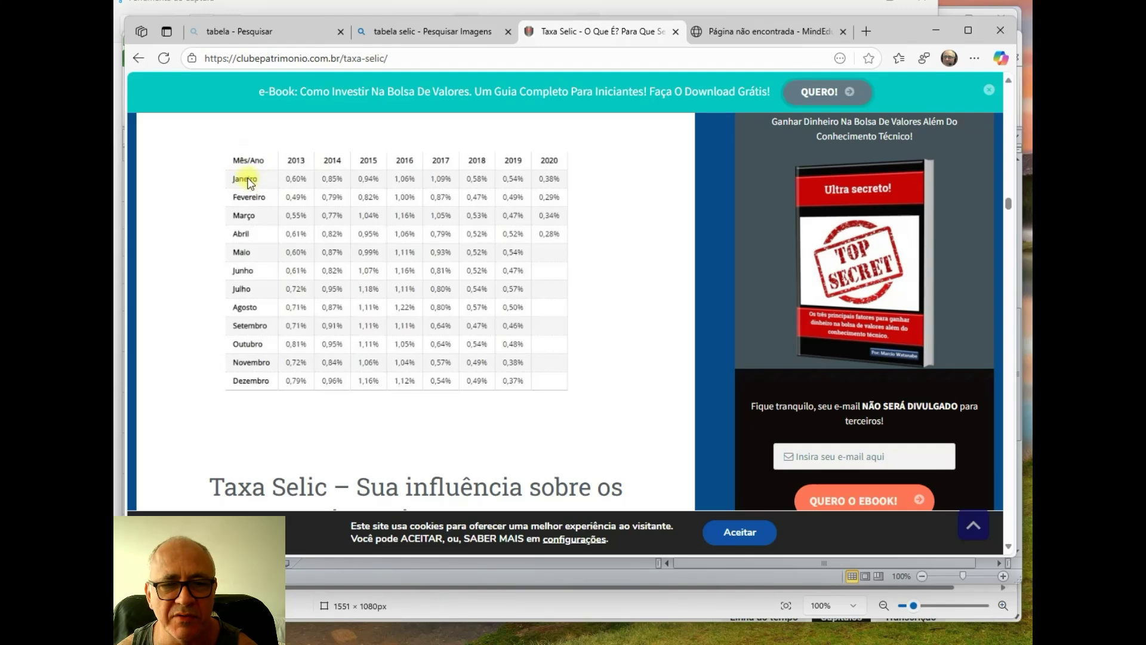
right_click(248, 182)
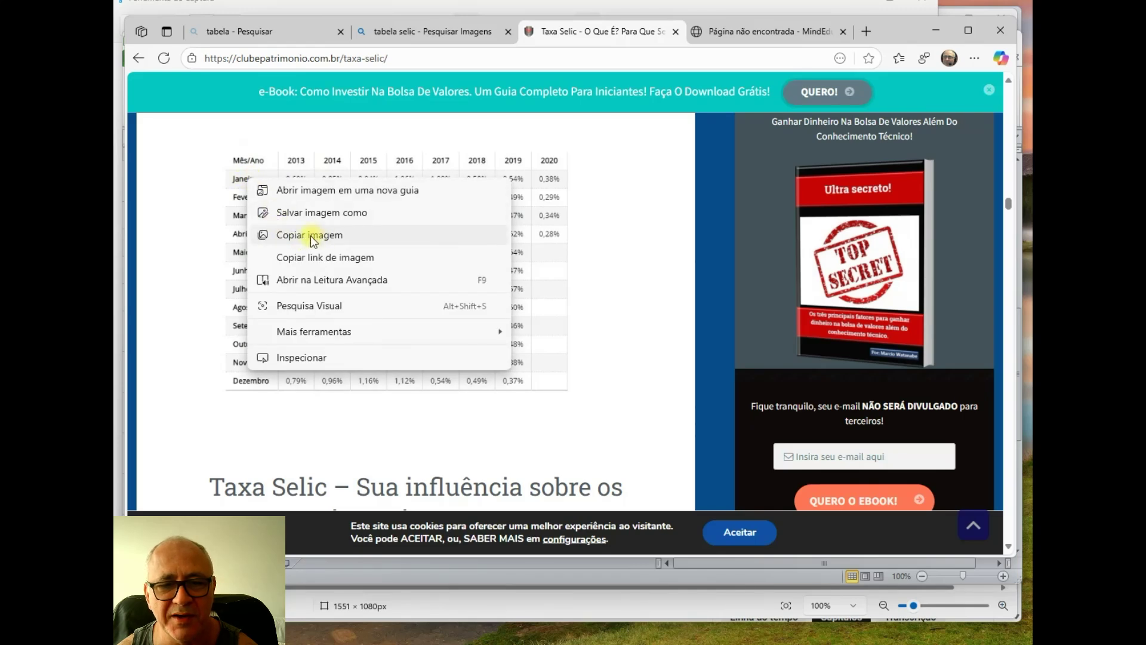
click(206, 220)
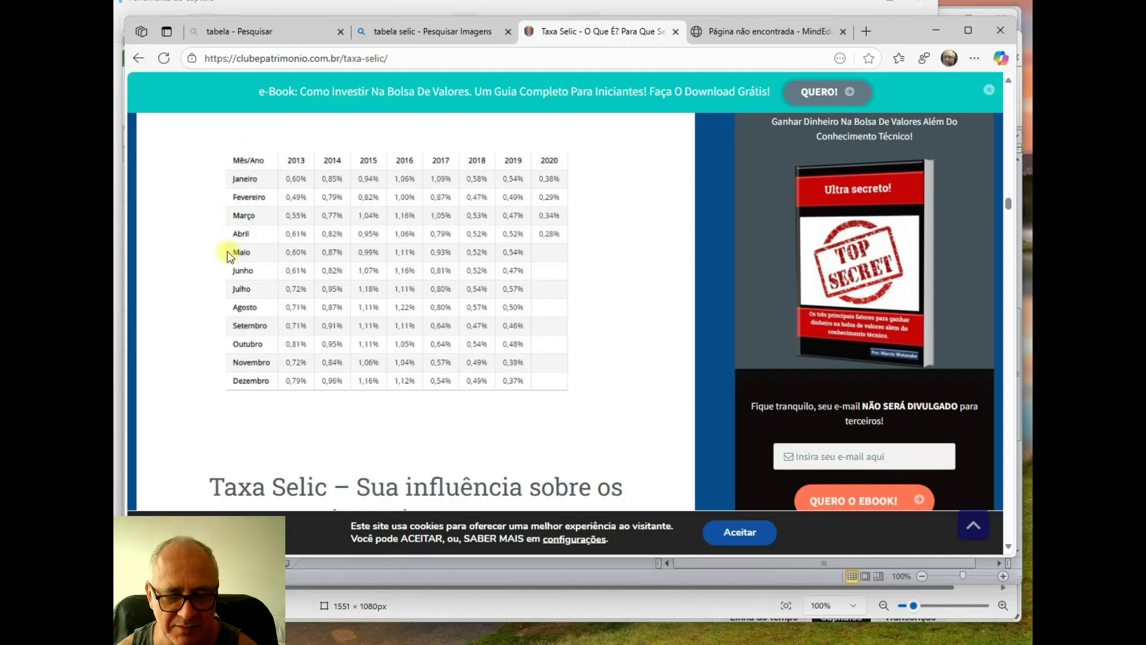
Step: Switch to the Snipping Tool and take a new capture of the Selic rate table in the Bing image preview
key(alt+Tab)
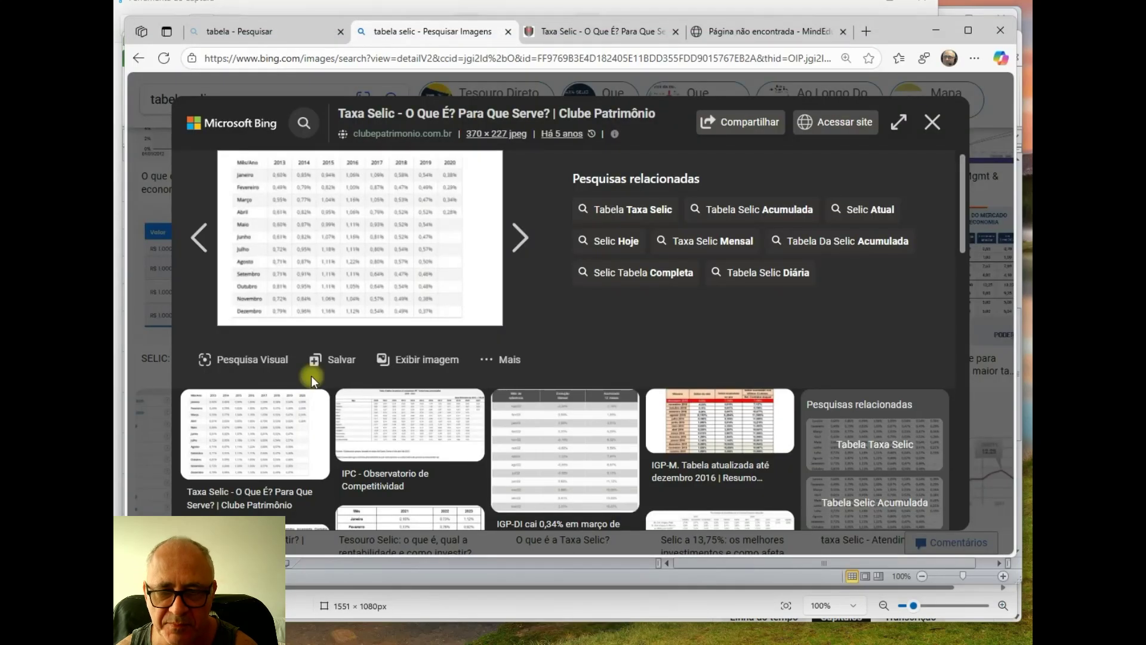
key(alt+Tab)
key(alt+Tab)
key(alt+Tab)
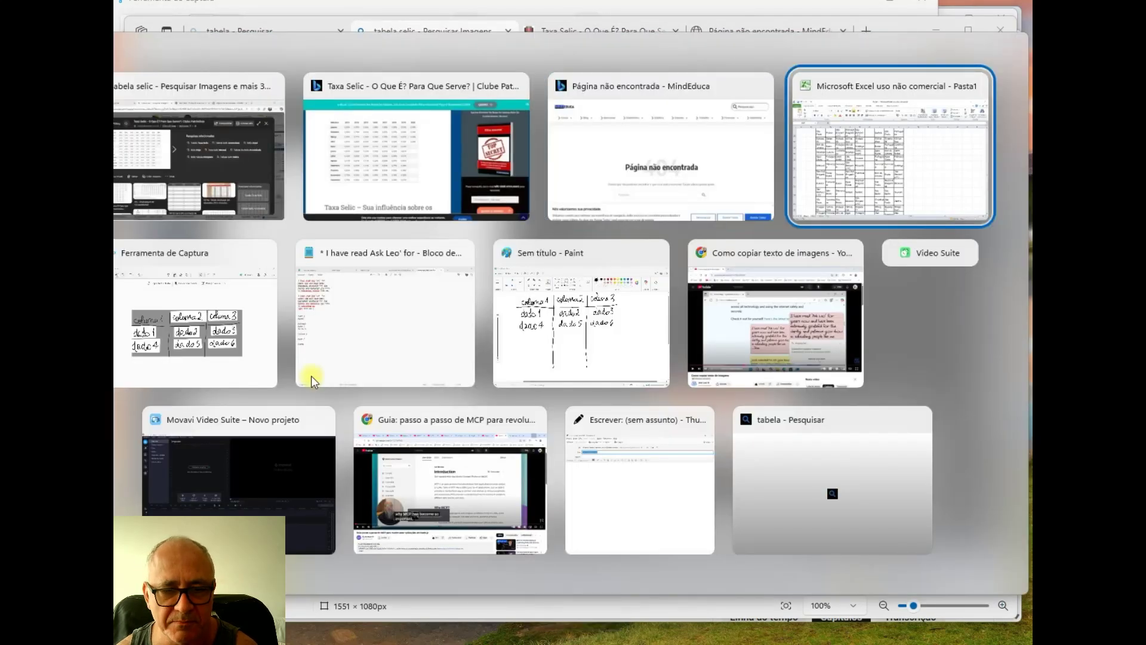
key(alt+Tab)
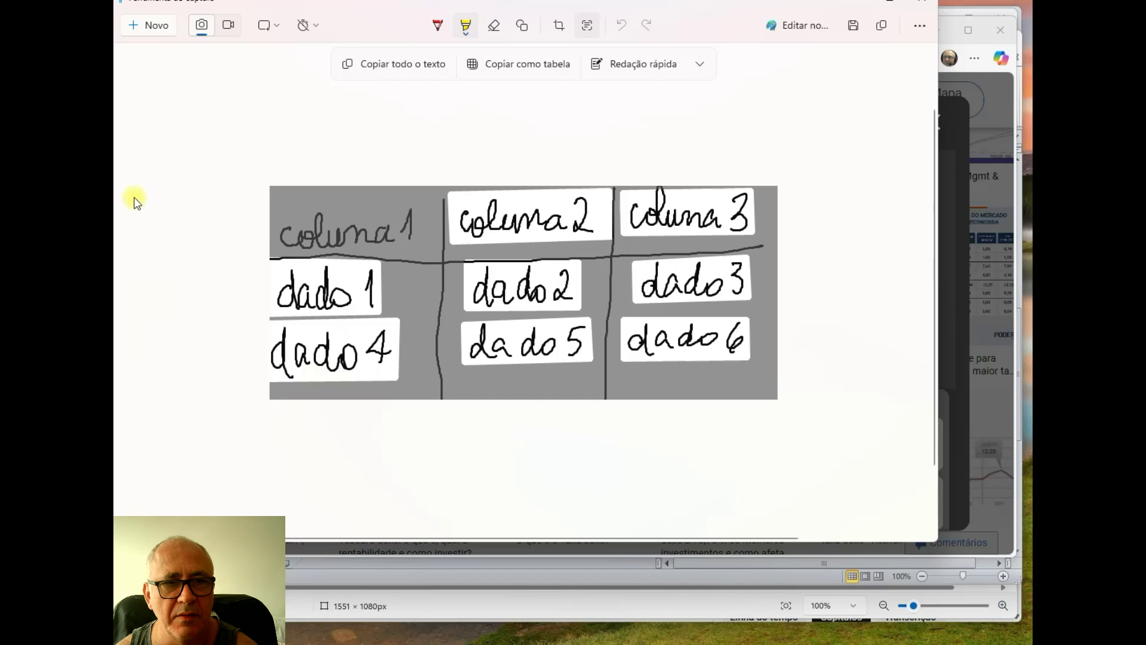
click(145, 28)
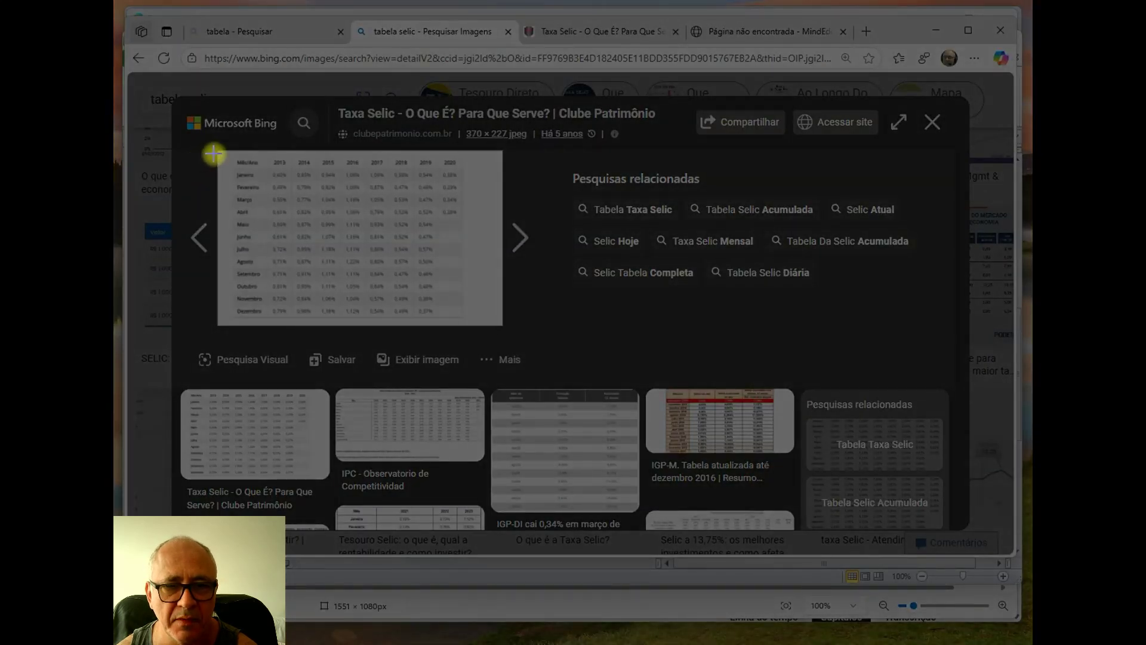
drag(289, 246, 467, 319)
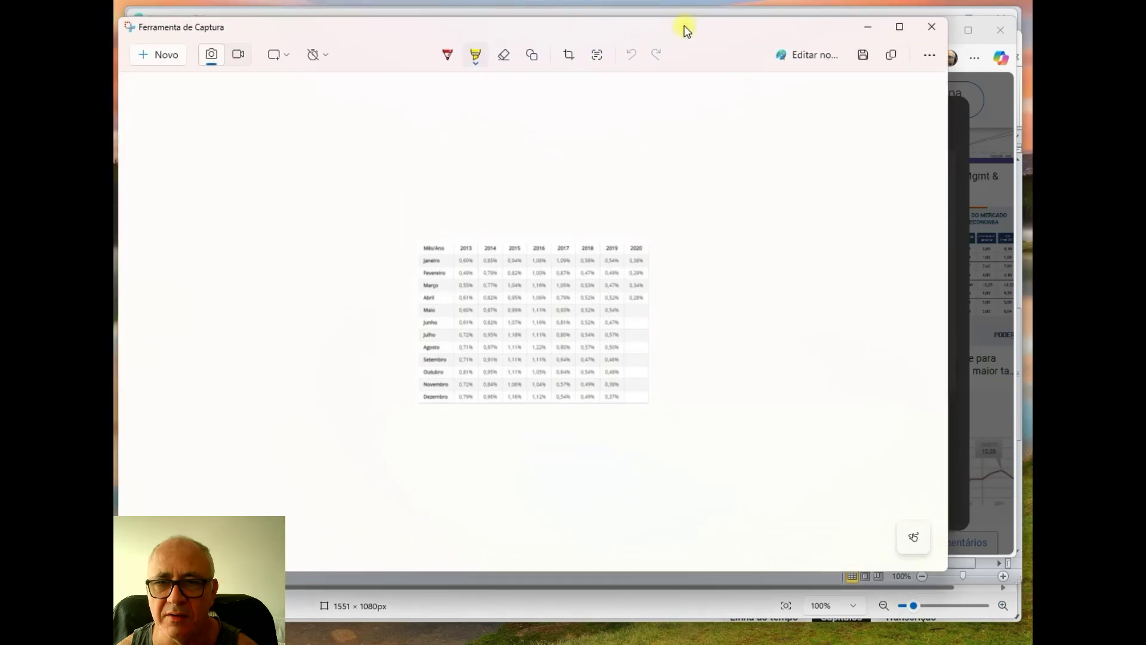
Step: Recognise the text in the captured Selic table, copy it as a table and paste it into the Excel workbook Pasta1 at cell M17
click(611, 52)
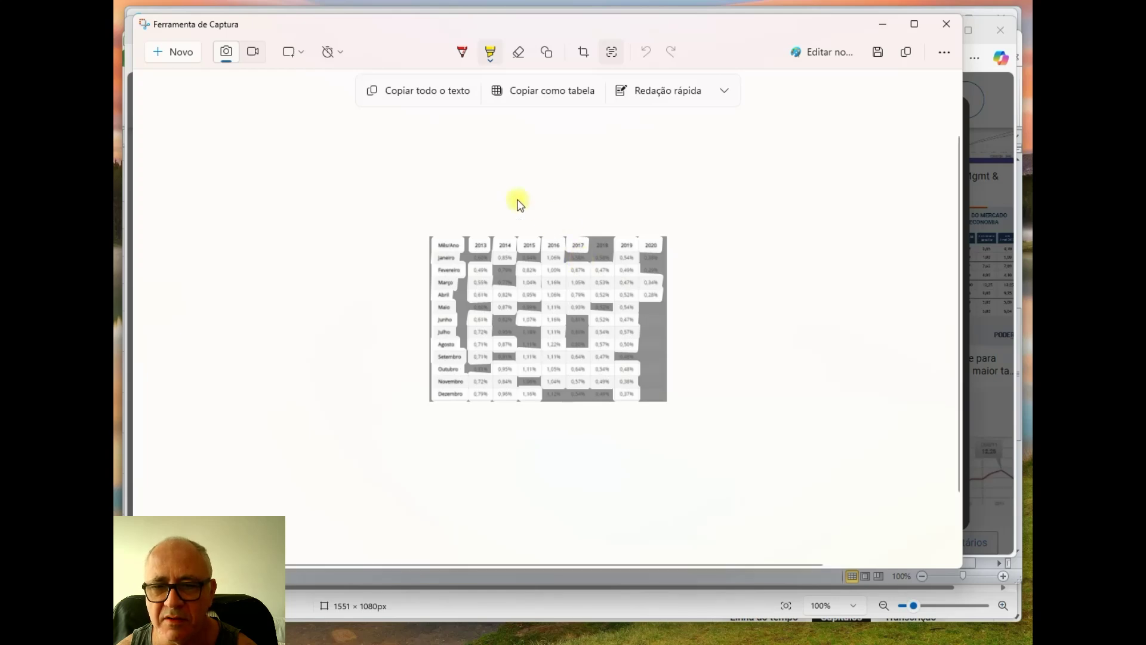
key(alt+Tab)
click(696, 215)
right_click(693, 210)
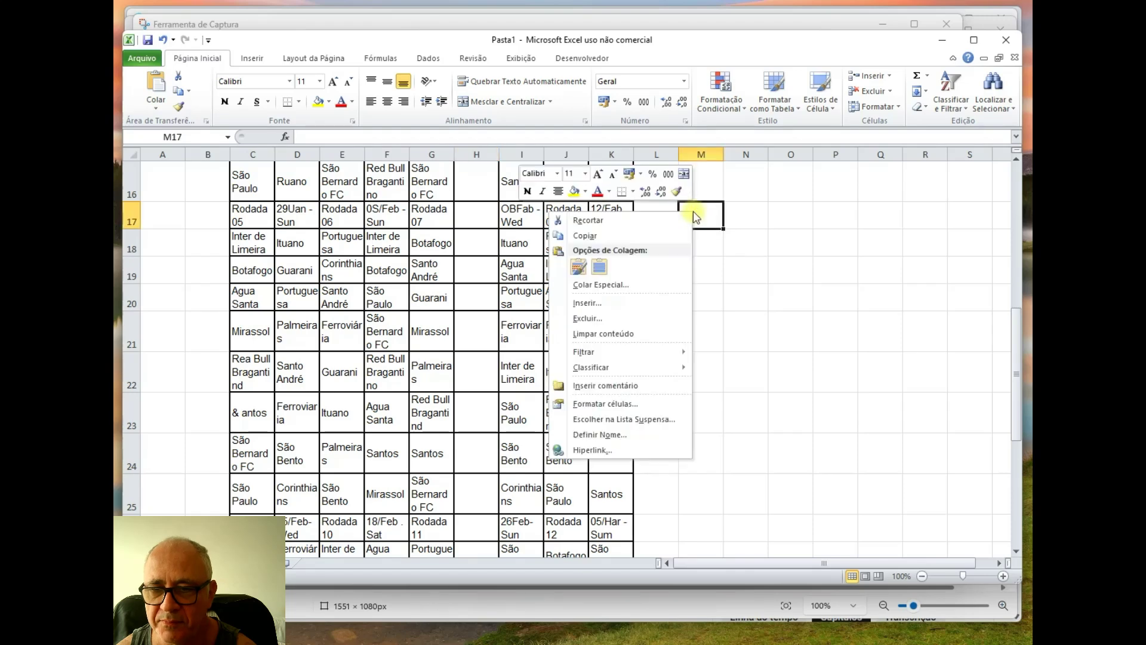
click(594, 271)
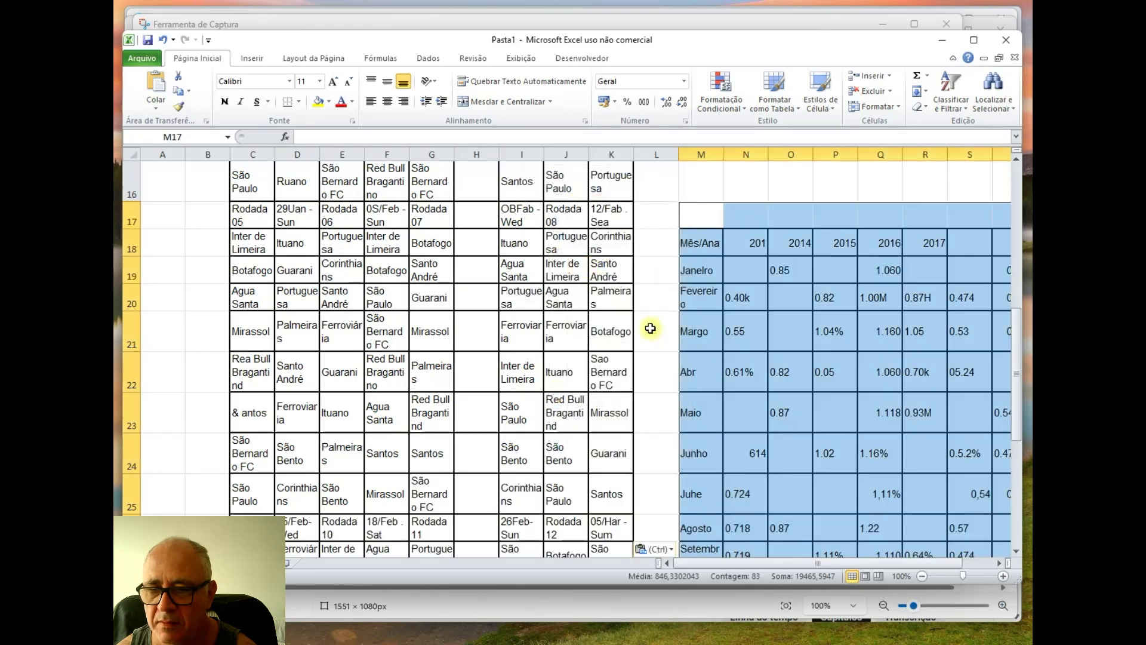
Step: Check the month labels and percentage values of the pasted Selic table for recognition errors
drag(755, 565, 811, 568)
scroll(811, 412, down, 3)
scroll(808, 384, up, 2)
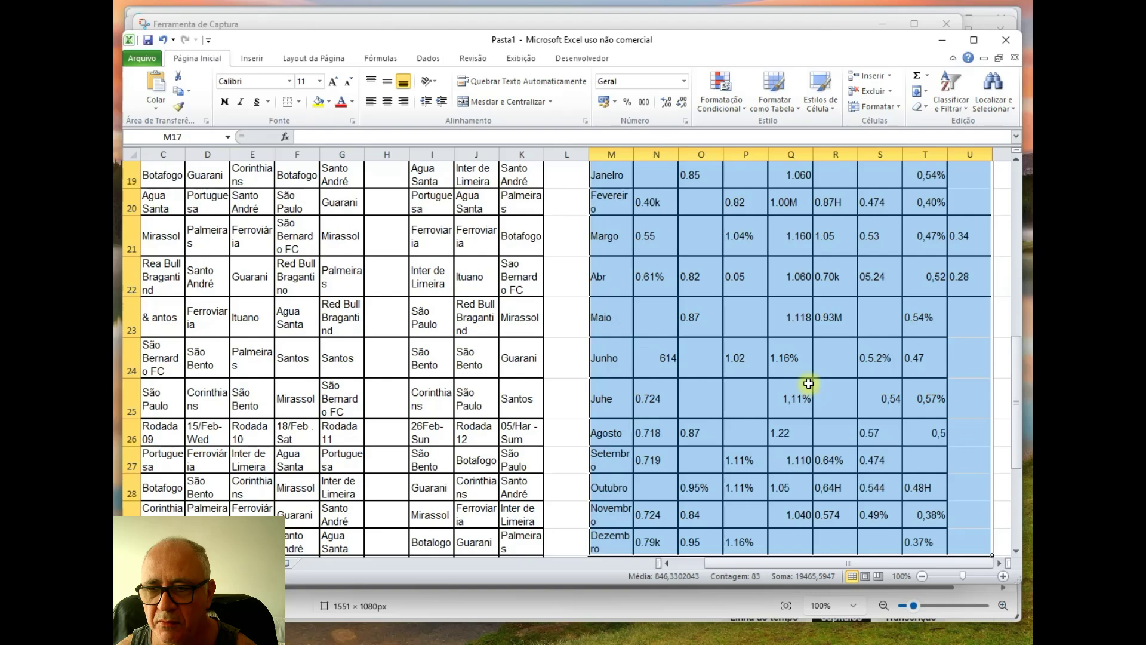
click(739, 315)
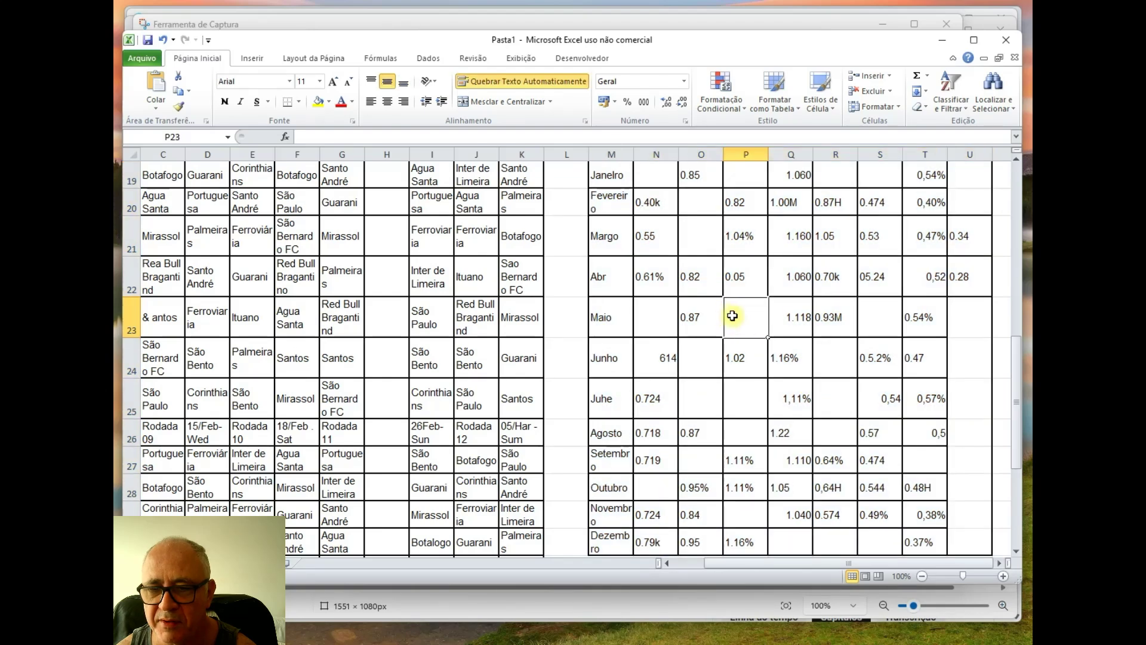
scroll(666, 324, up, 1)
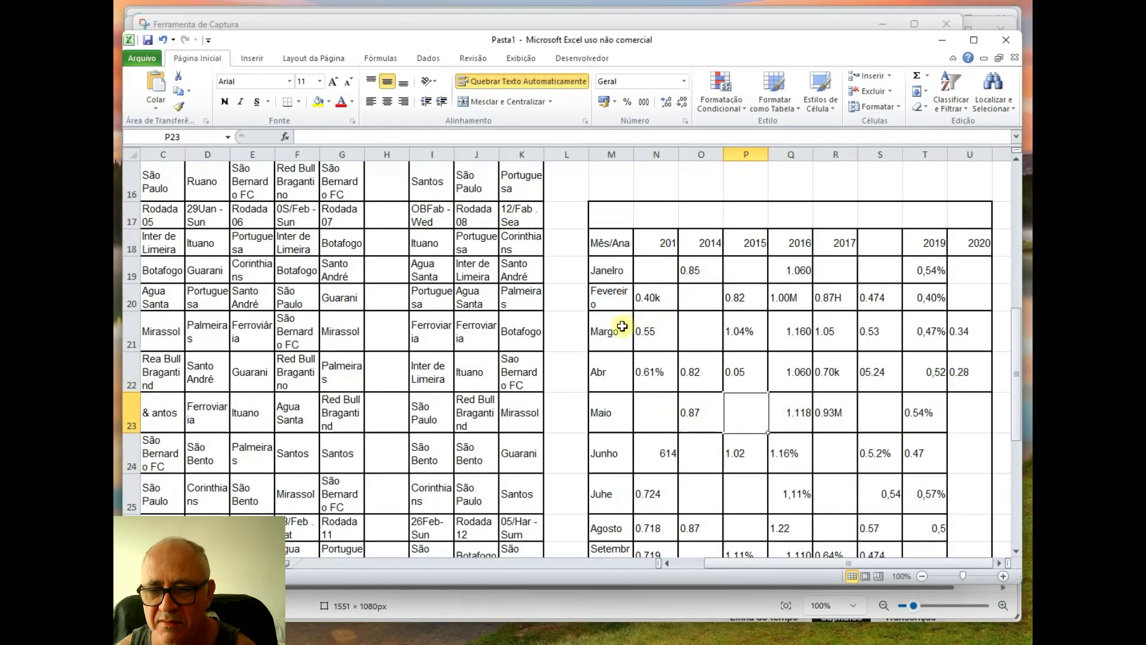
click(614, 343)
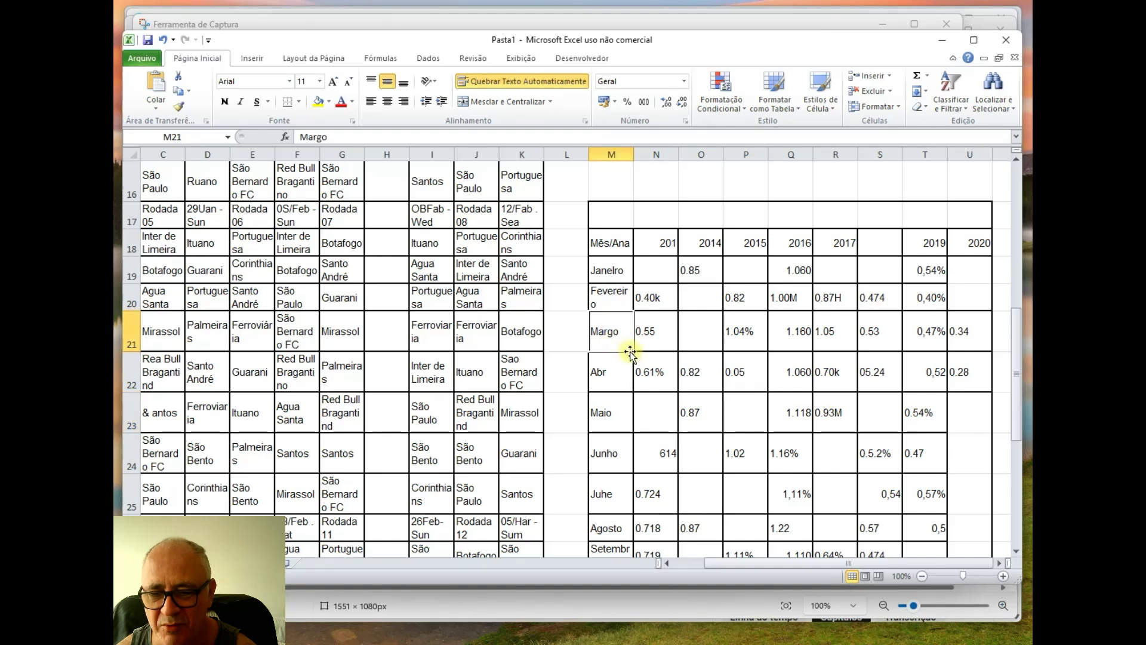
scroll(630, 352, down, 2)
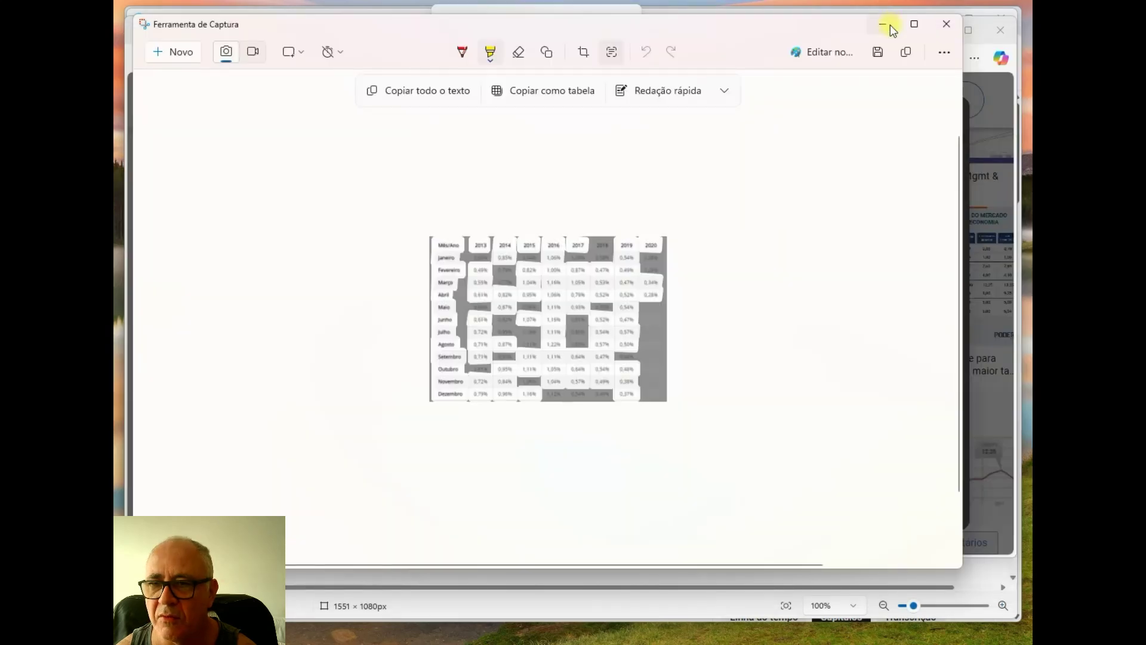
Step: Return to the Bing results for "tabela selic", browse the table images and open the clubepatrimonio.com.br Taxa Selic page
click(889, 25)
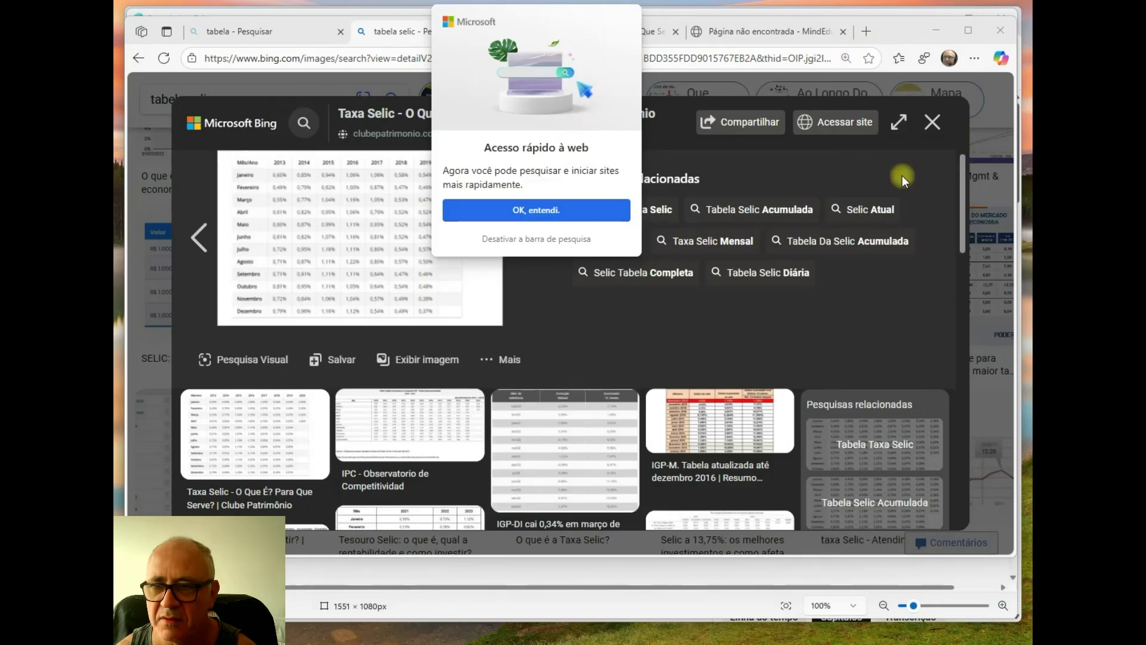
click(933, 121)
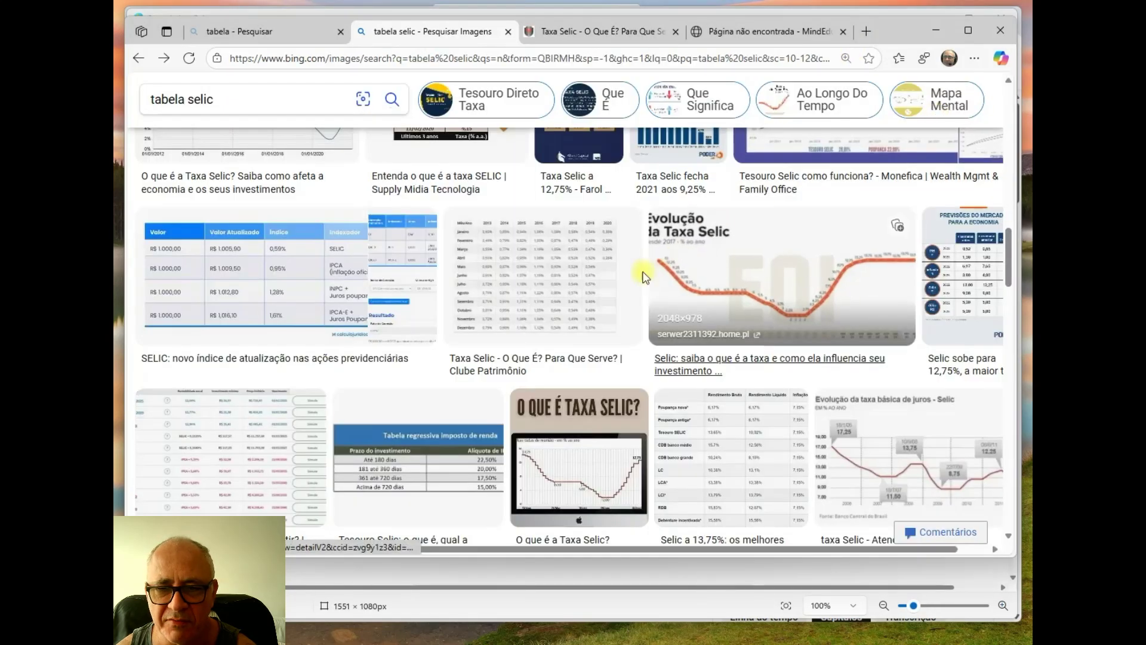
scroll(346, 382, down, 3)
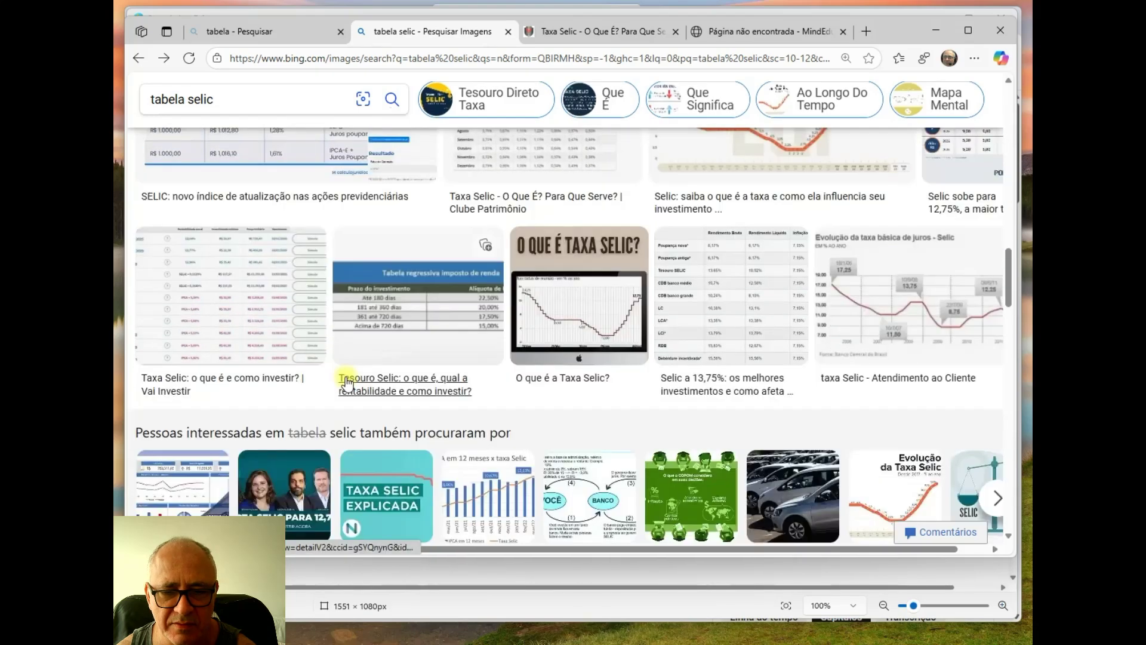
scroll(347, 382, down, 6)
scroll(472, 352, down, 4)
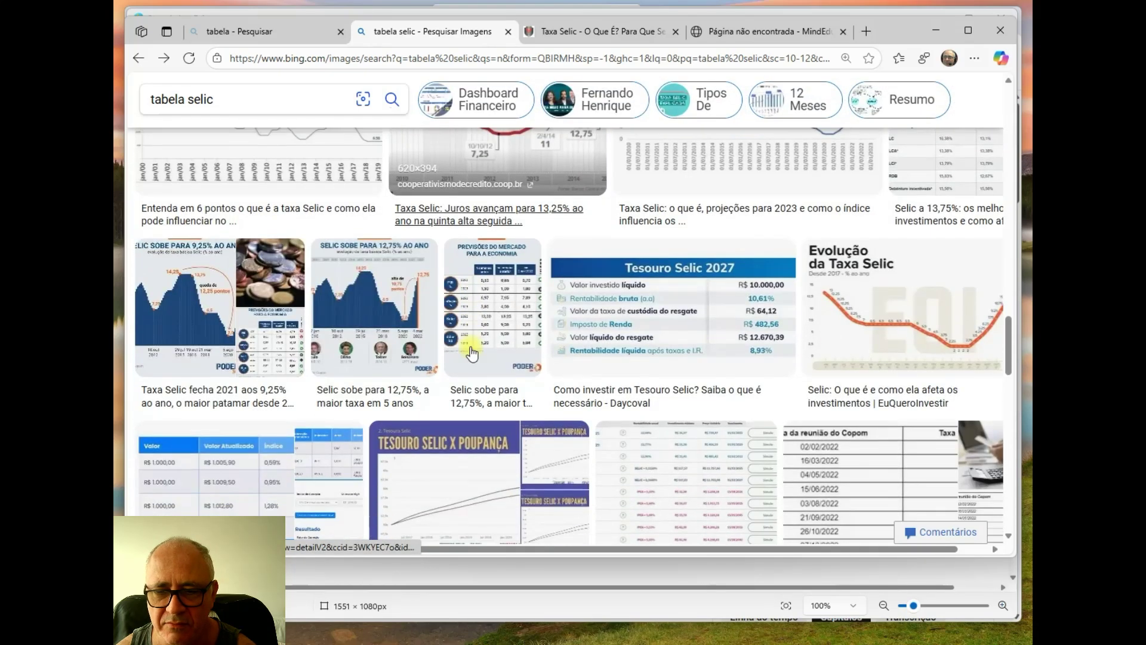
scroll(472, 352, down, 3)
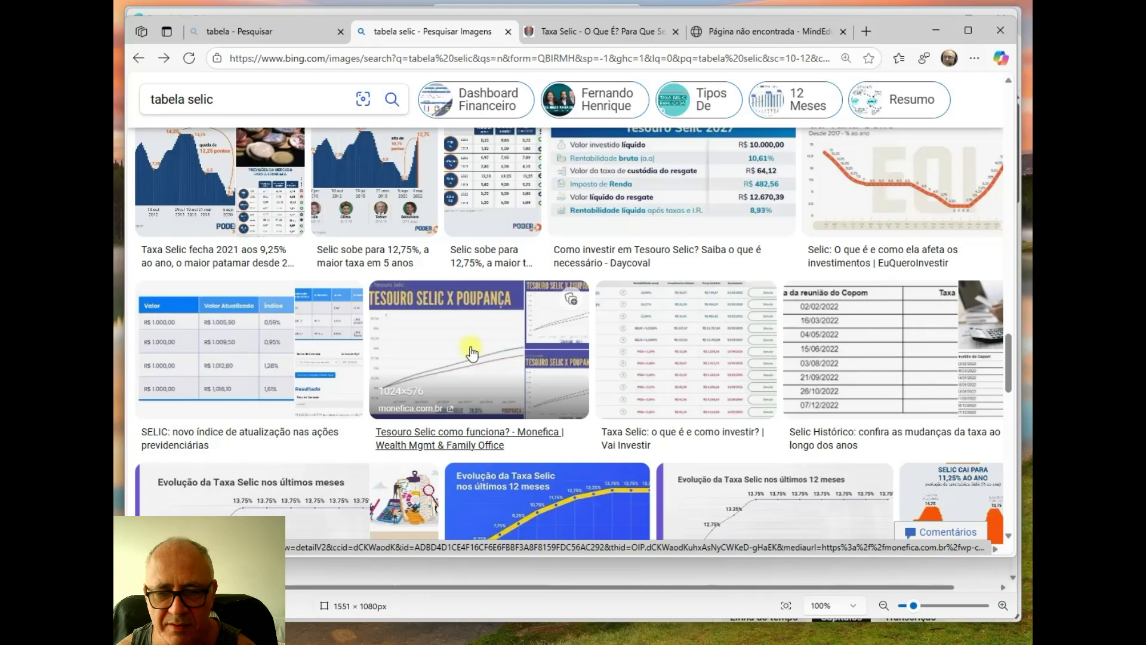
scroll(471, 352, down, 5)
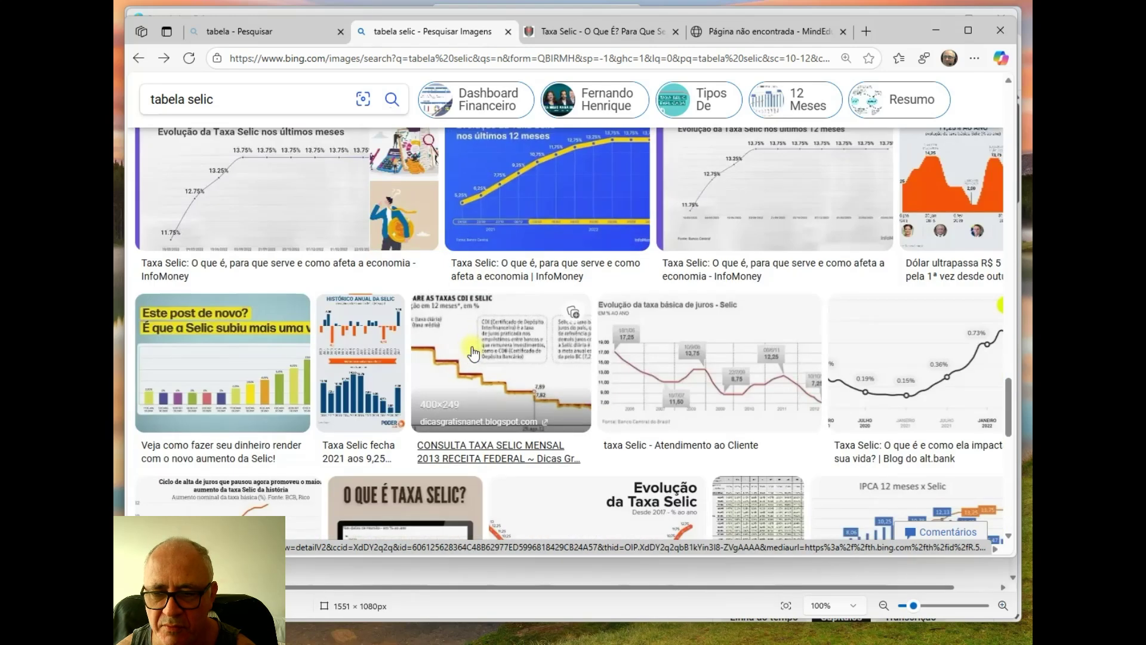
click(473, 353)
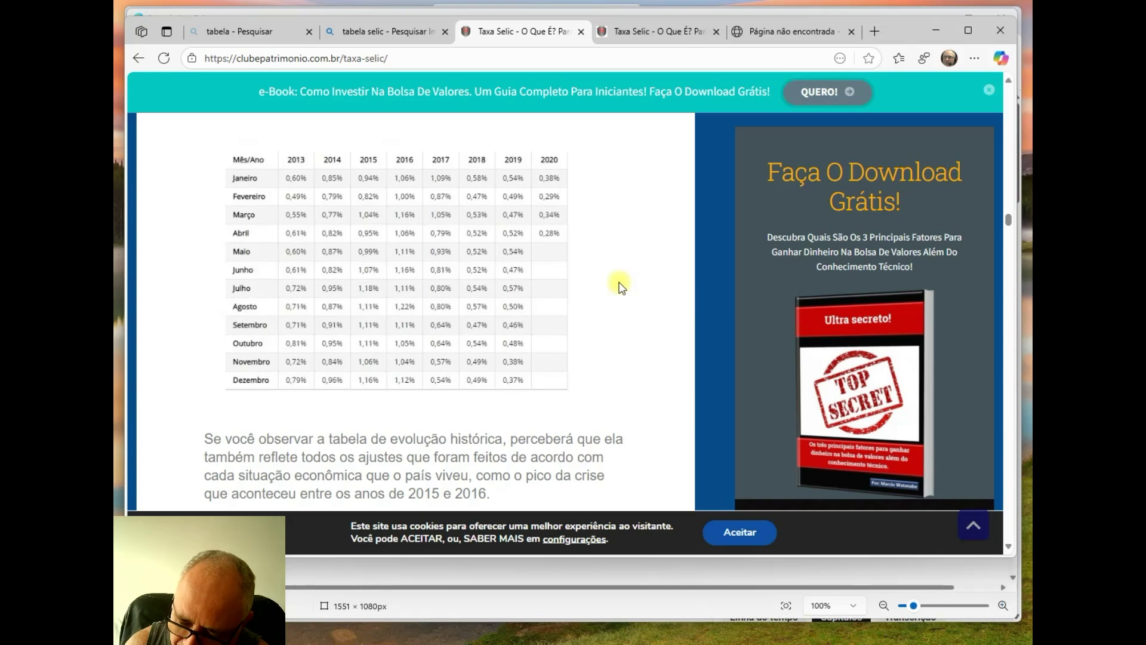
Step: Enlarge the Taxa Selic page by two zoom levels and bring its monthly rate table into view
key(ctrl+plus)
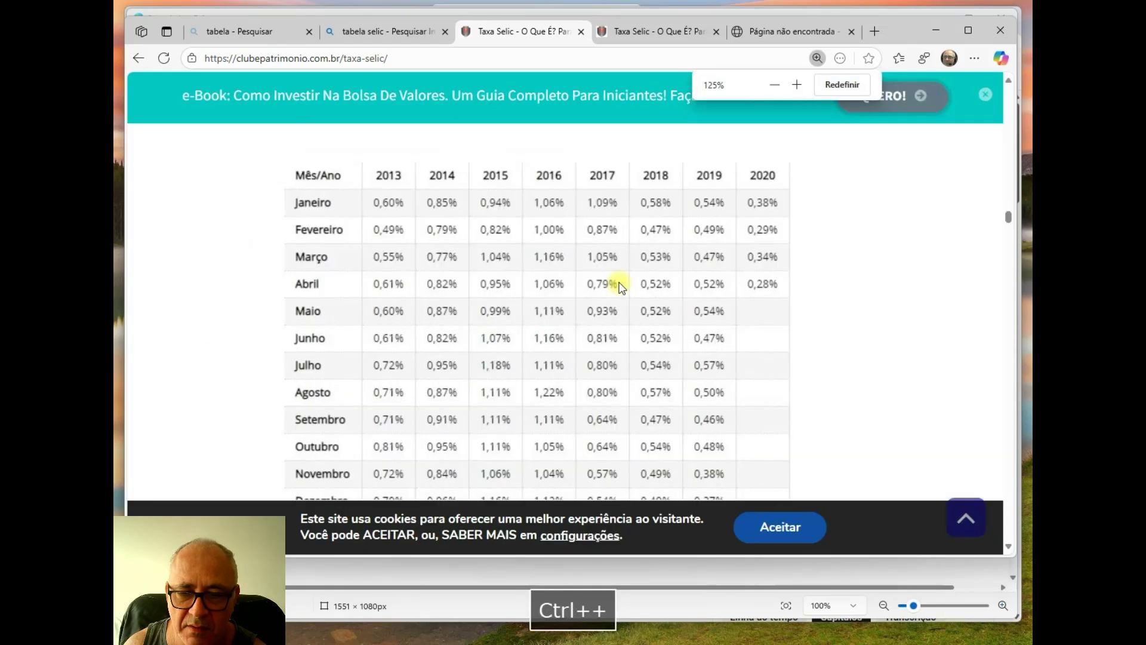
key(ctrl+plus)
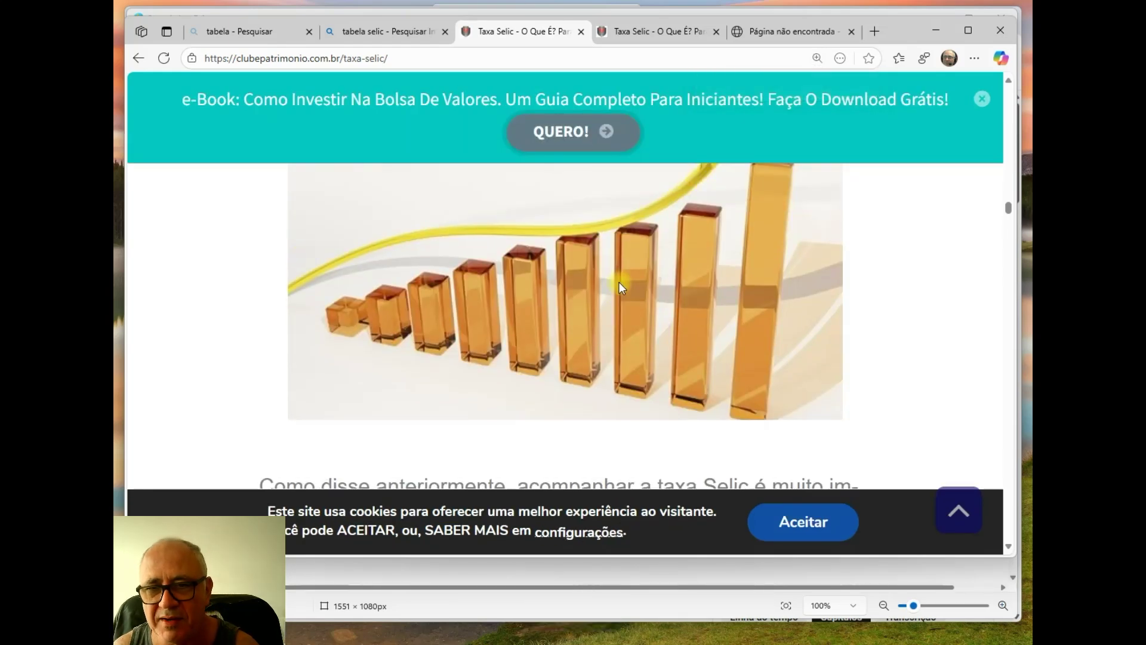
scroll(604, 328, down, 7)
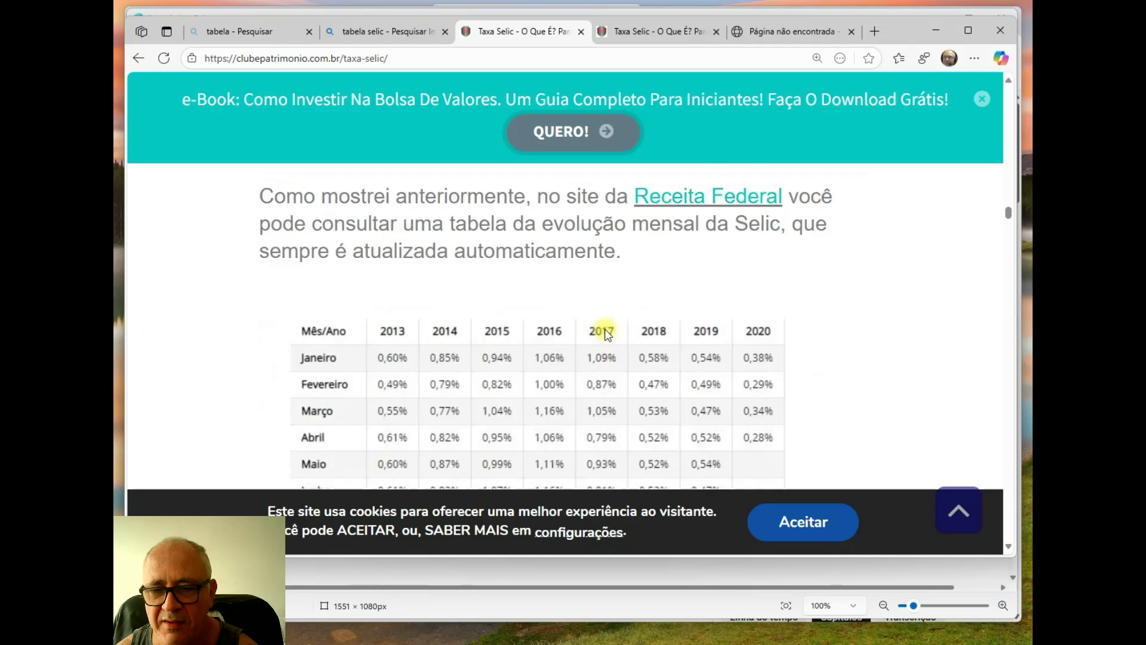
scroll(604, 327, down, 1)
scroll(604, 327, up, 1)
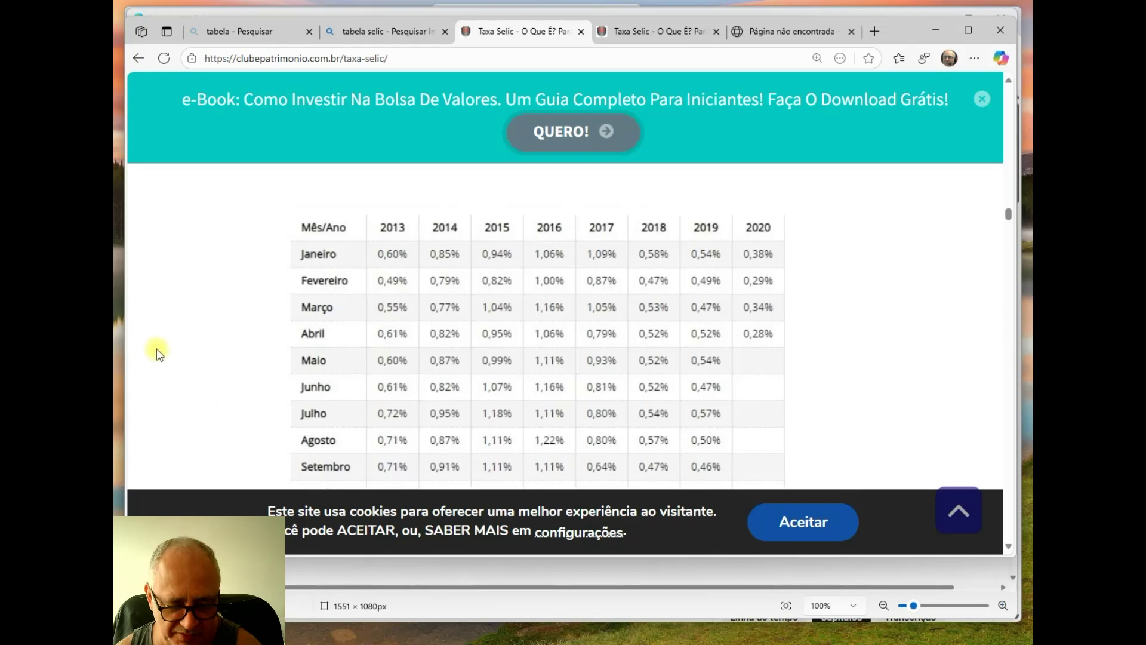
Step: Capture the enlarged rate table from Janeiro to Setembro for 2013 to 2019, recognise its text and copy it as a table
key(alt+Tab)
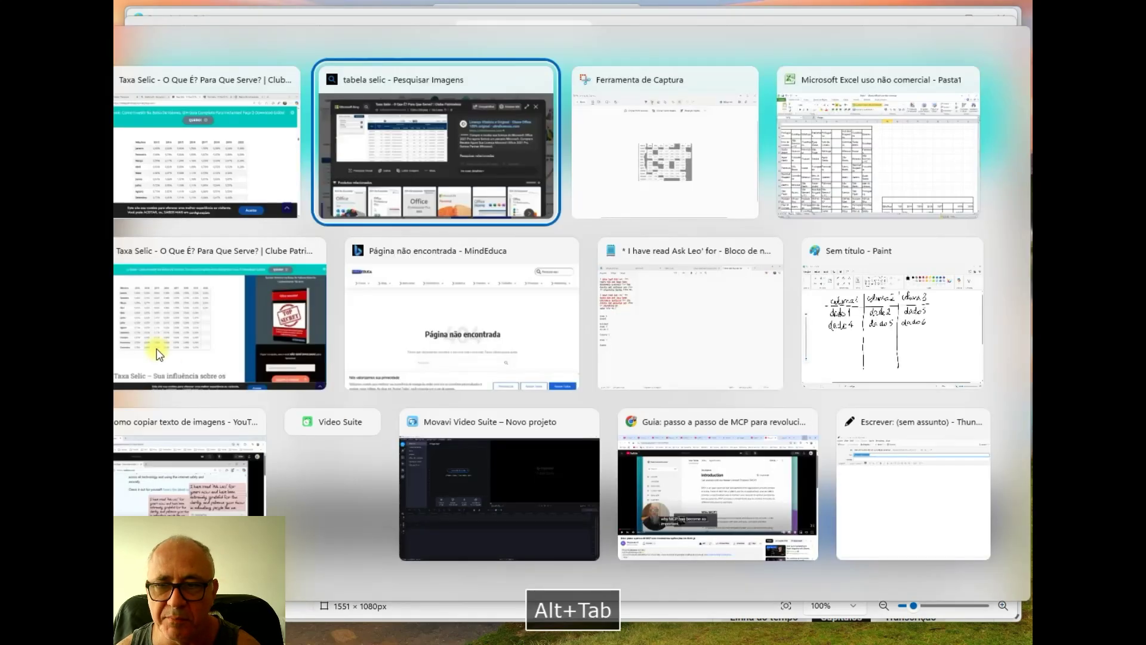
click(158, 353)
drag(291, 206, 733, 480)
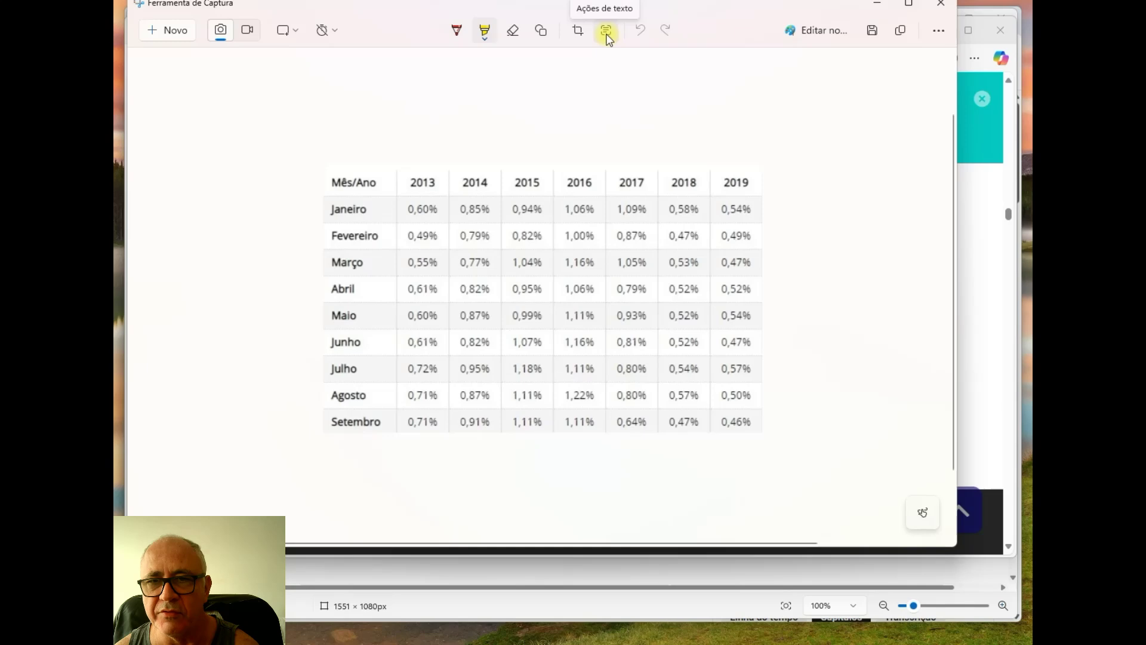
click(607, 35)
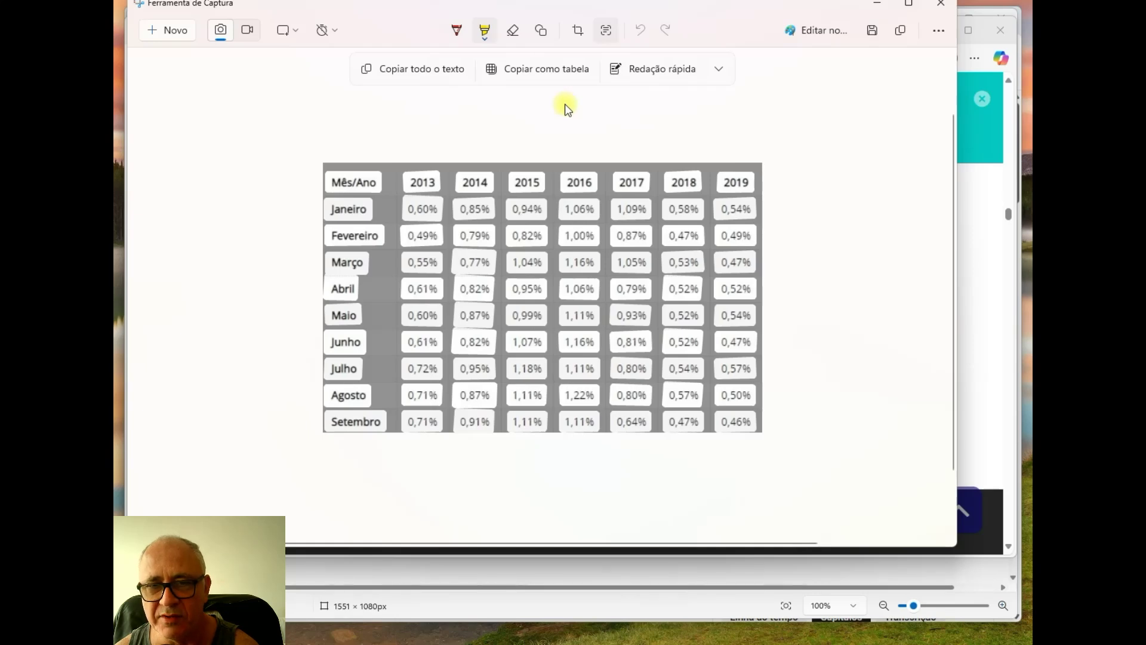
click(540, 72)
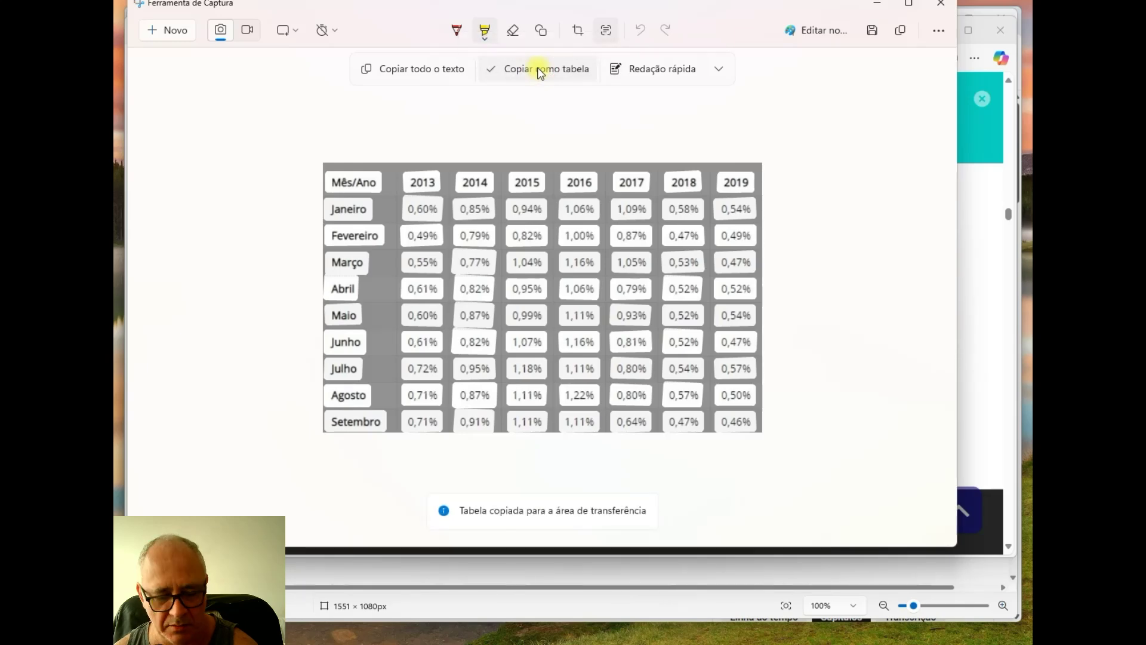
Step: Switch to Excel and create a new blank workbook
key(alt+Tab)
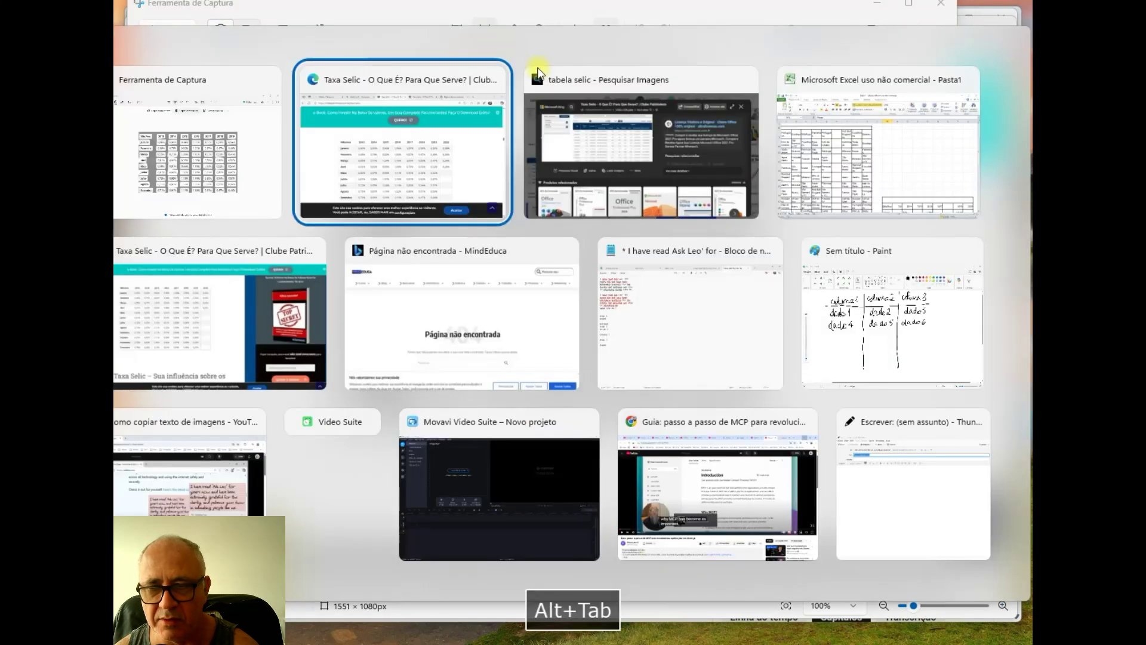
key(alt+Tab)
key(alt+Tab)
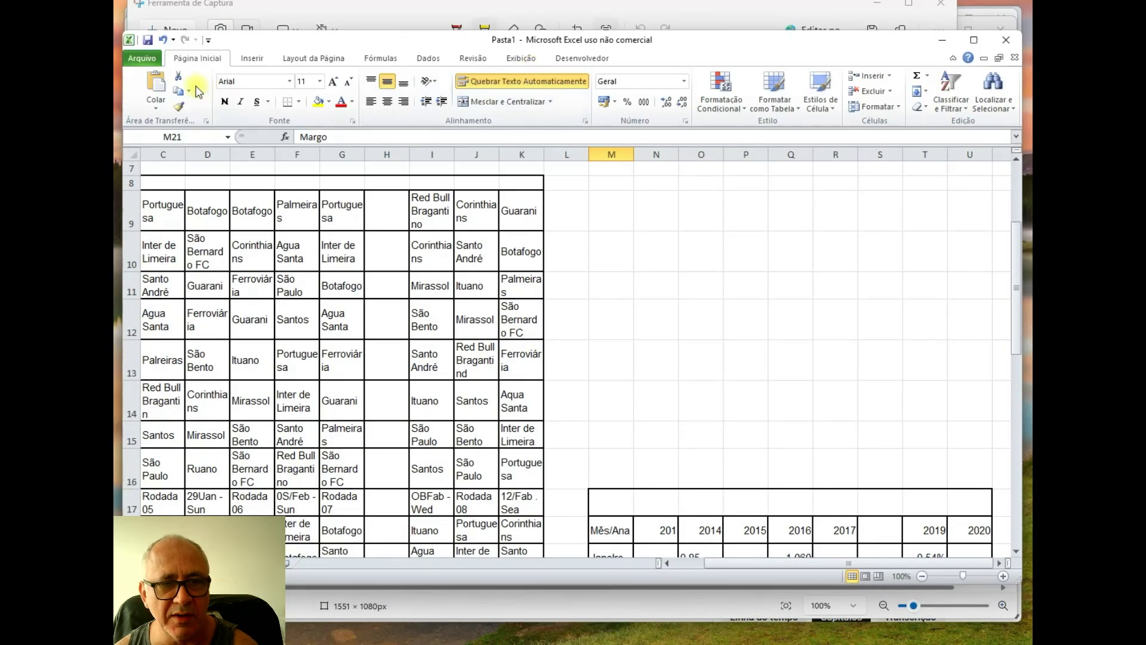
click(151, 61)
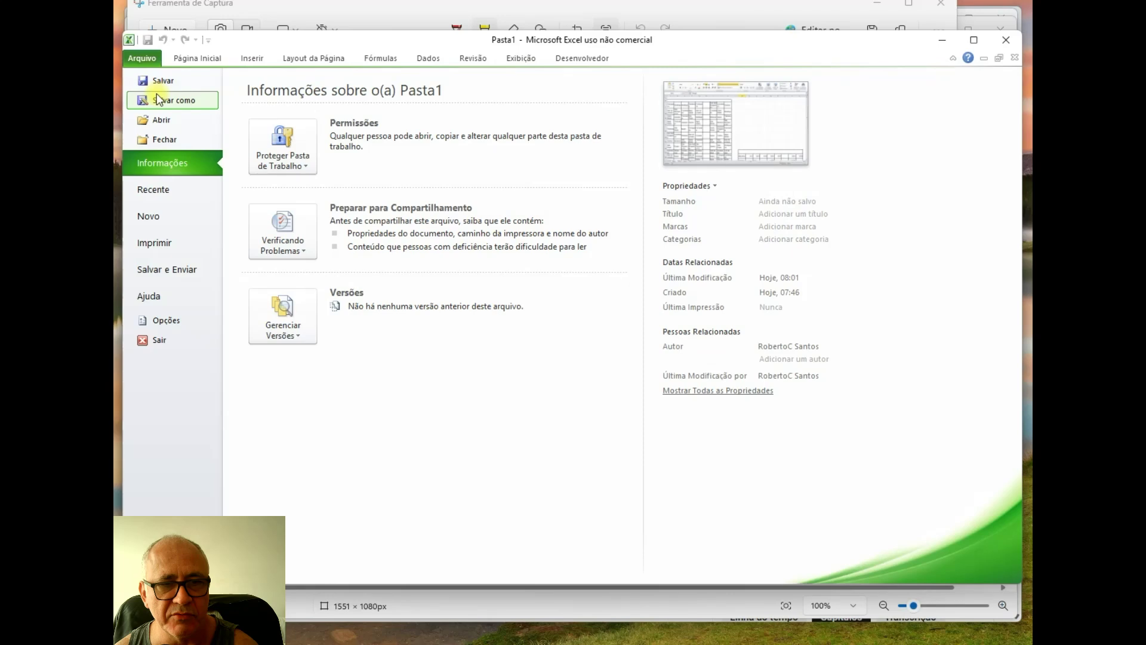
click(174, 213)
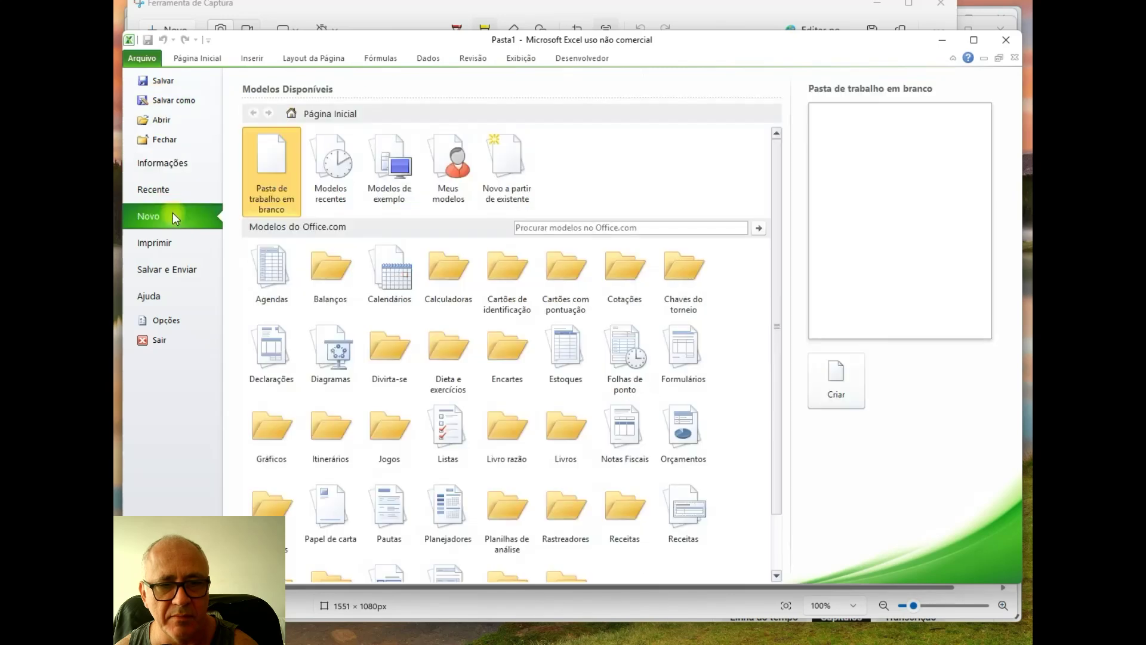
double_click(267, 169)
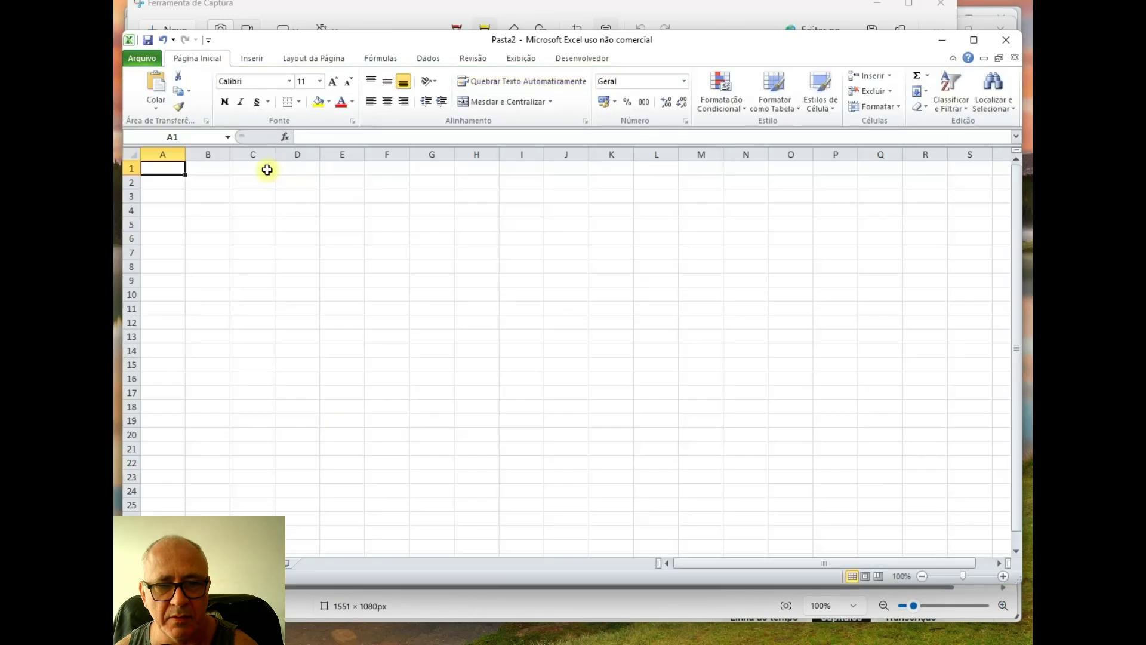
Step: Paste the copied rate table into the blank worksheet starting at cell B2, then deselect it
click(221, 183)
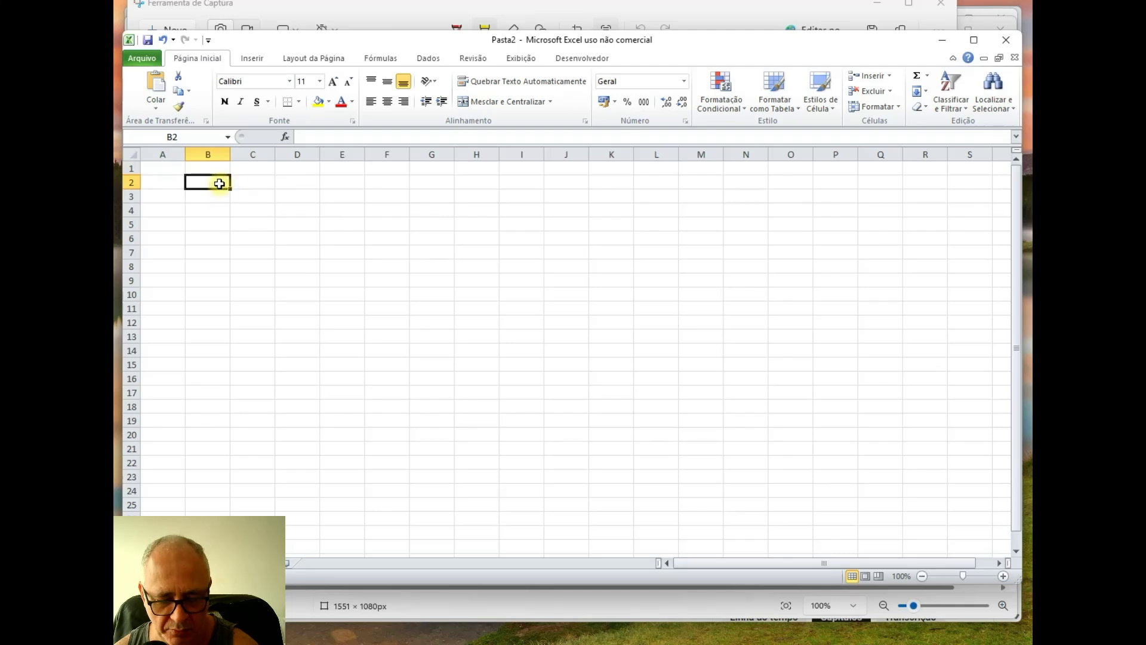
key(ctrl+v)
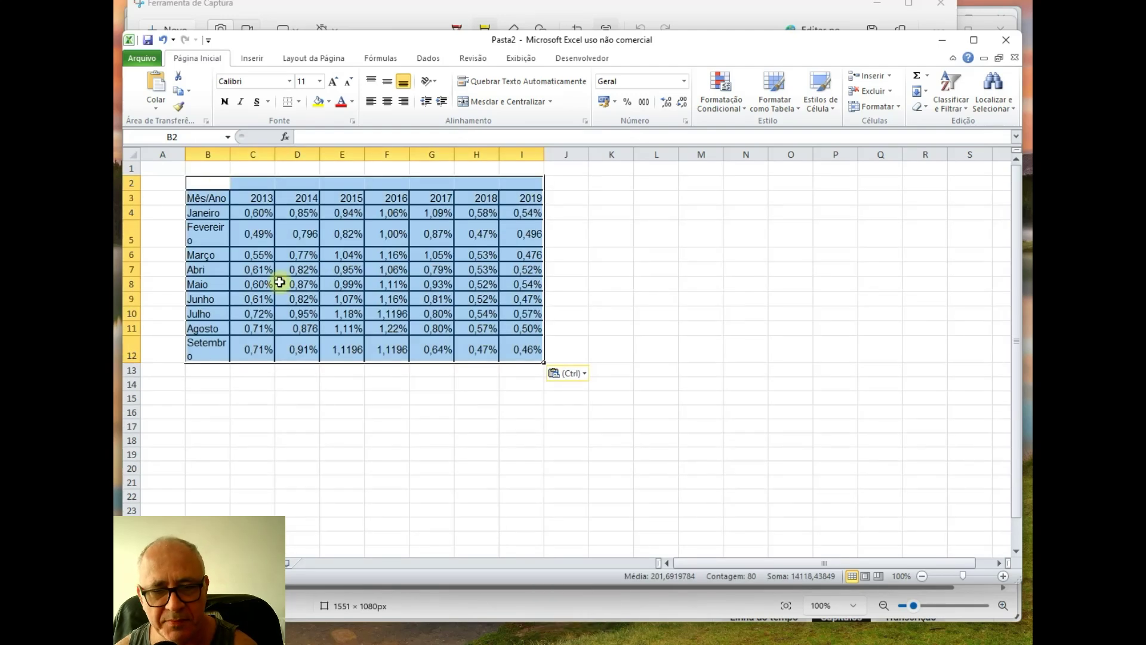
click(339, 411)
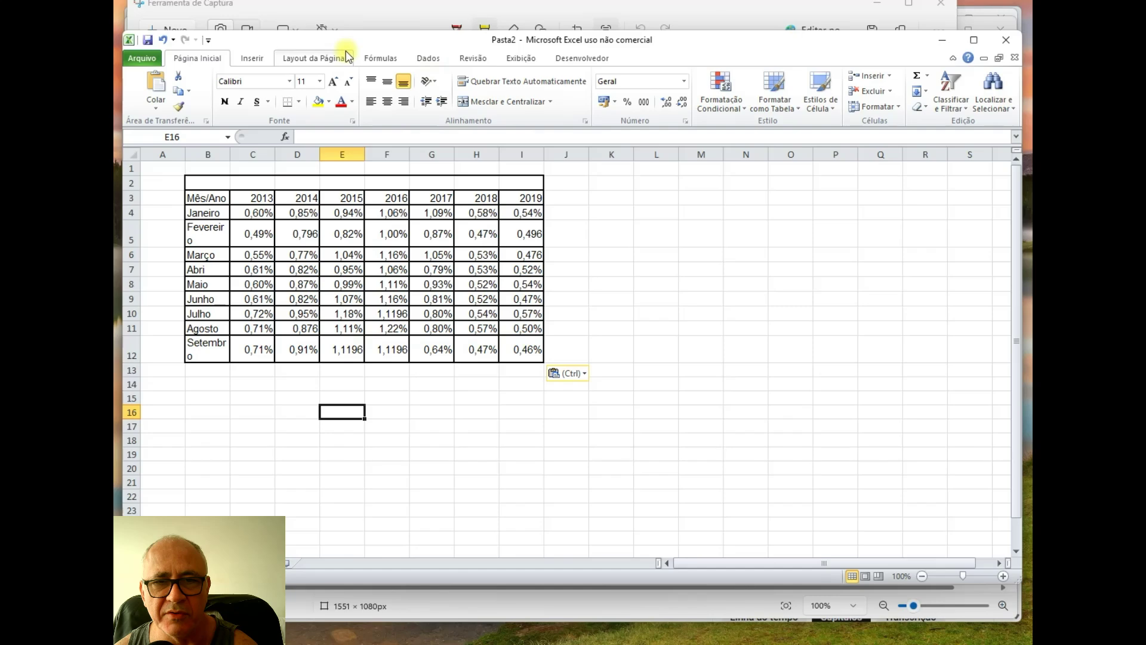
Step: Minimise the Snipping Tool and move the Excel window aside to compare the pasted rates with the web page's table, then move it back
drag(345, 38, 596, 38)
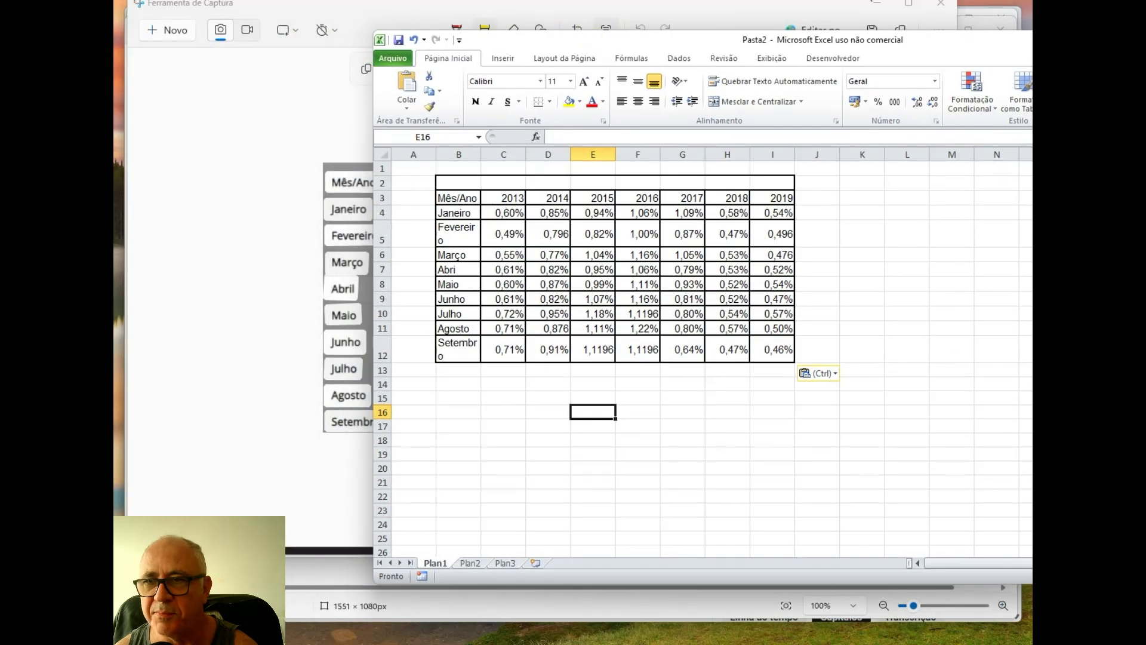
click(876, 3)
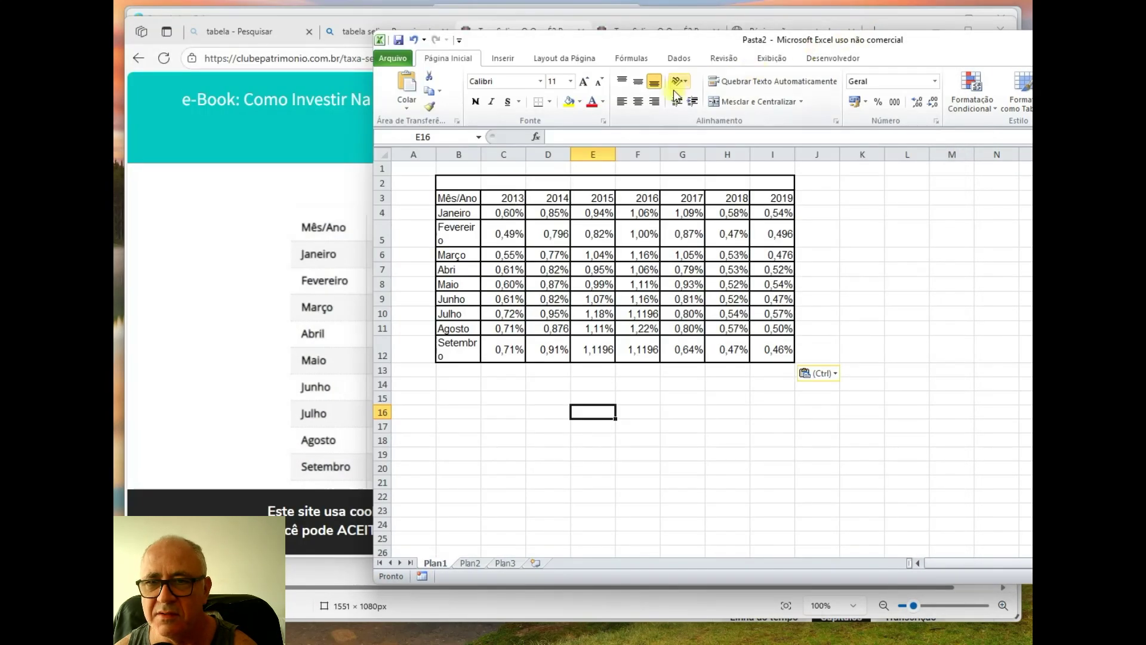
drag(551, 44, 700, 63)
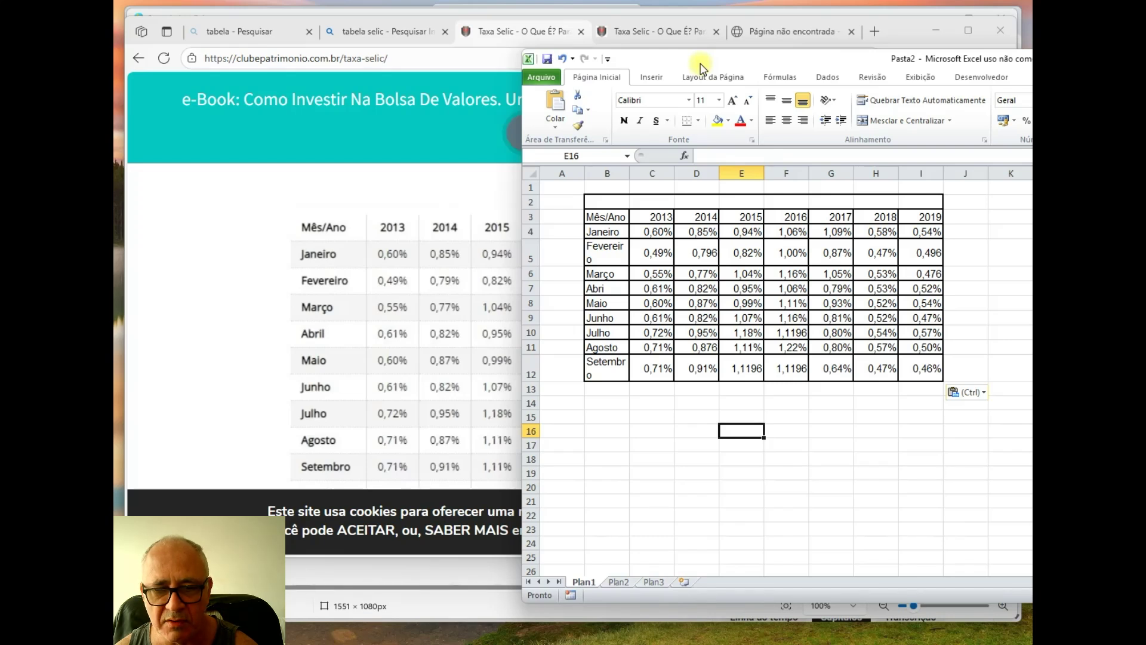
drag(700, 62, 711, 64)
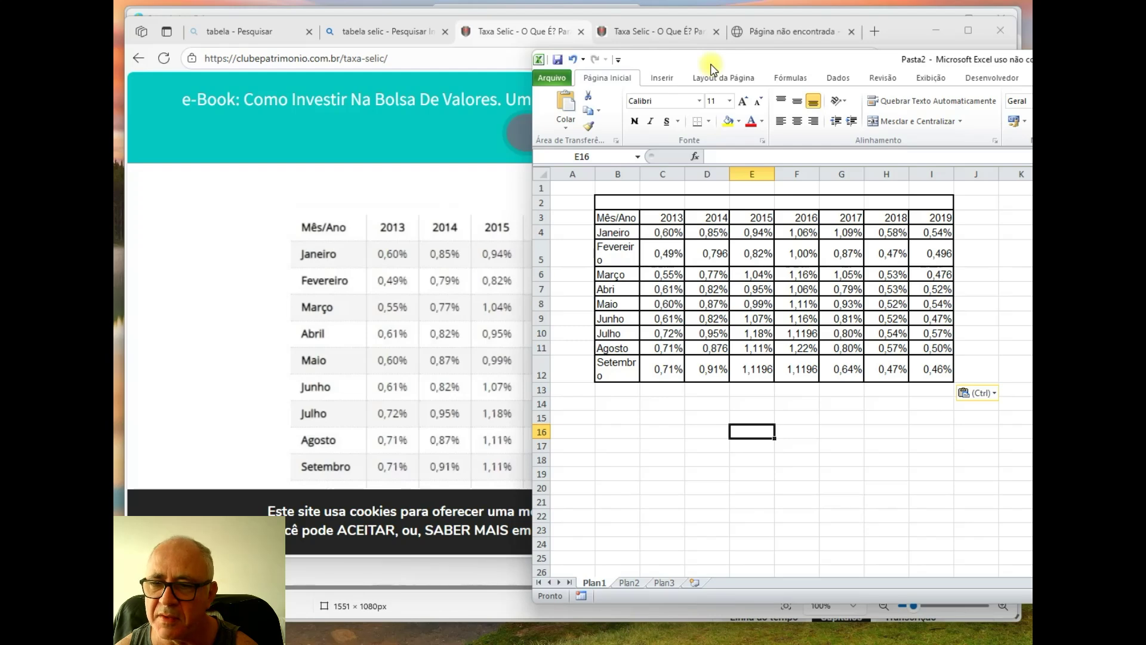
drag(711, 65, 760, 72)
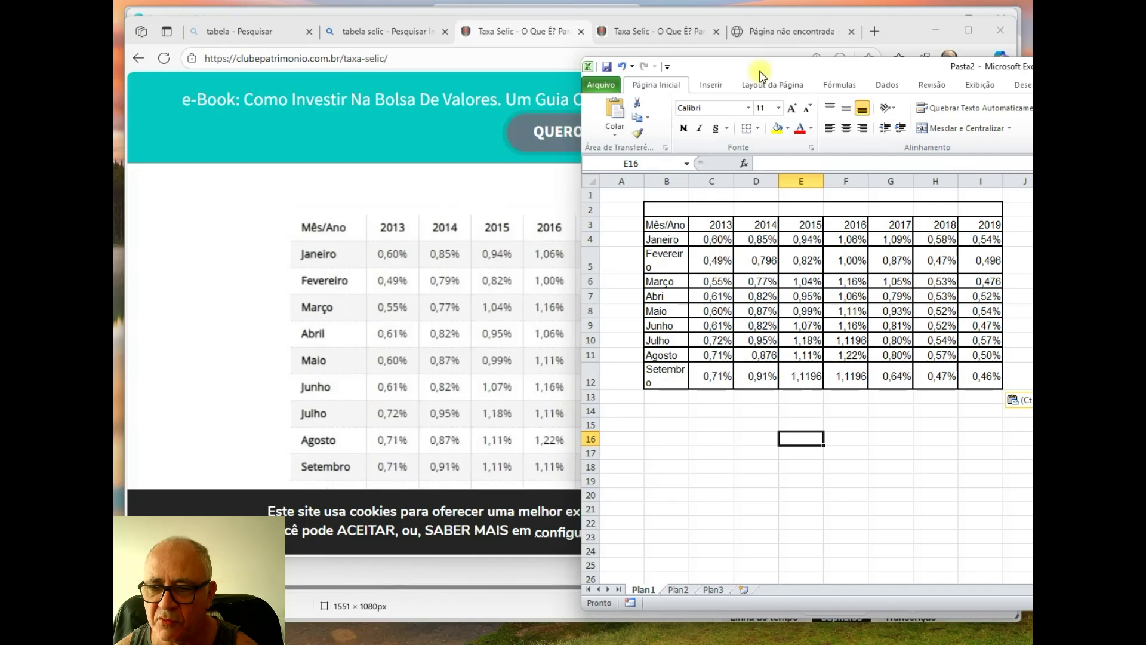
drag(760, 72, 292, 16)
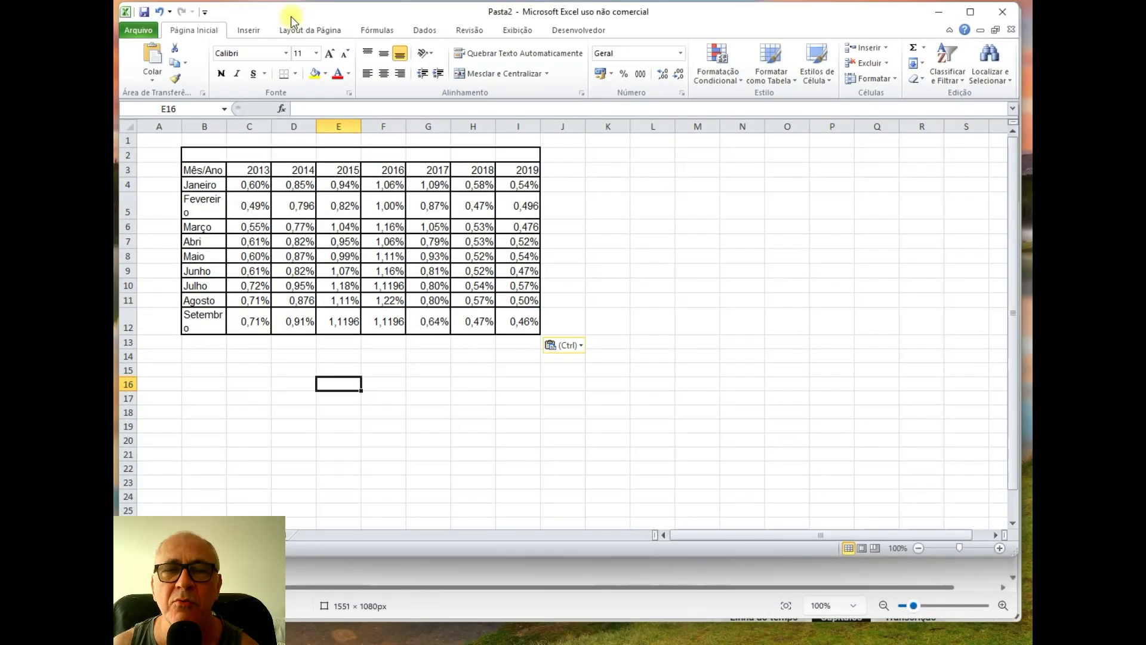